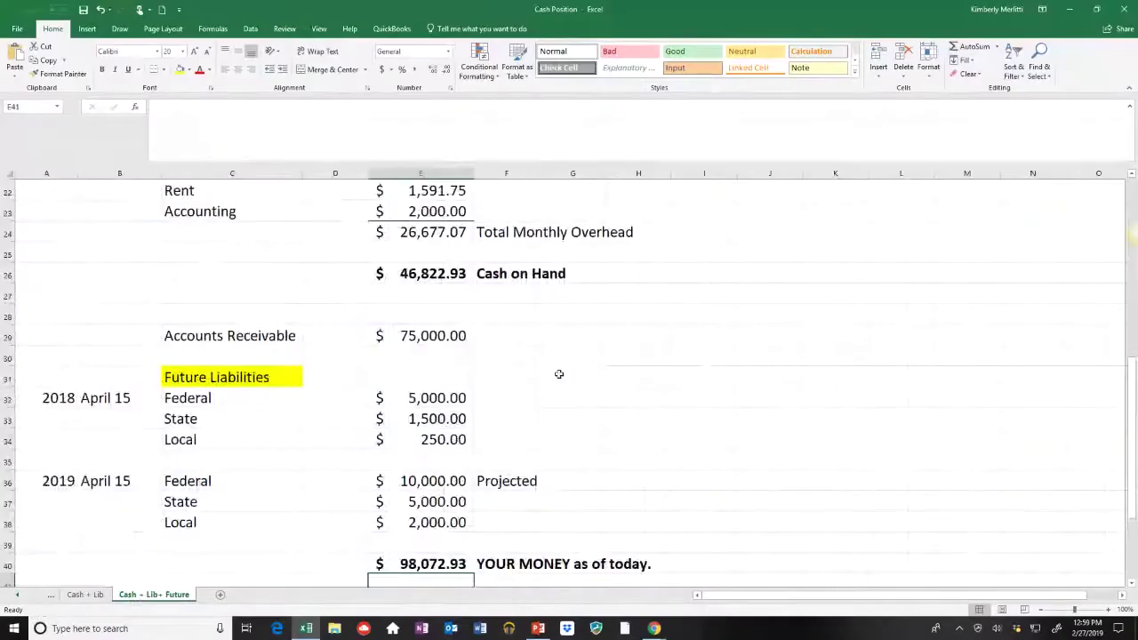
# Inspect the formula behind the bold Cash on Hand amount and the cells it references, leaving it unedited.
pyautogui.scroll(3, 466, 384)
pyautogui.click(417, 404)
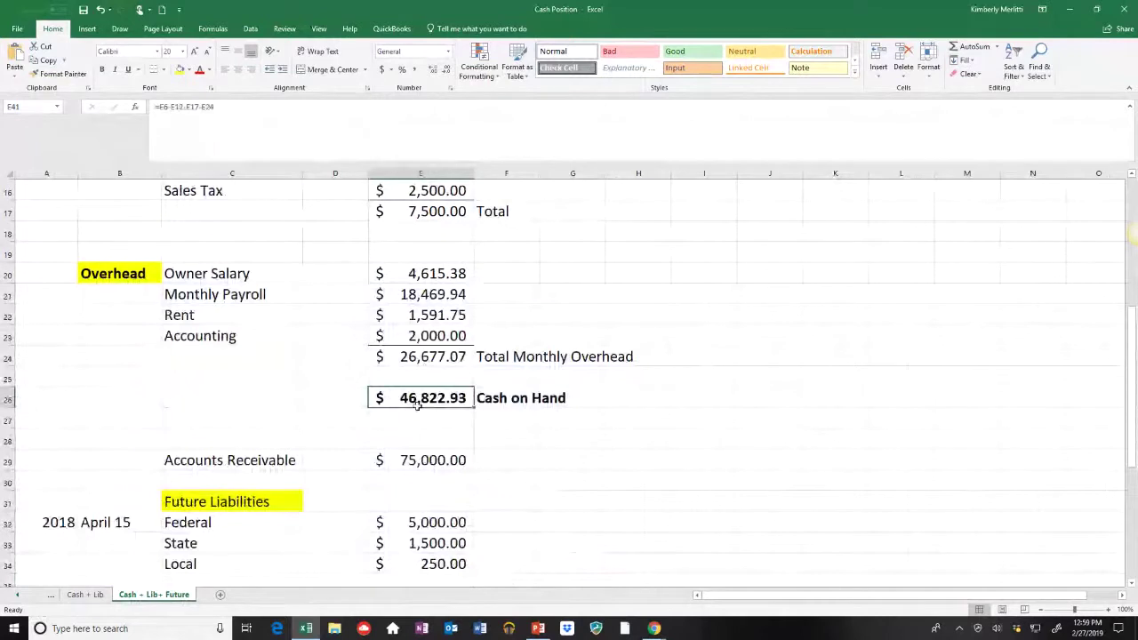
pyautogui.press('F2')
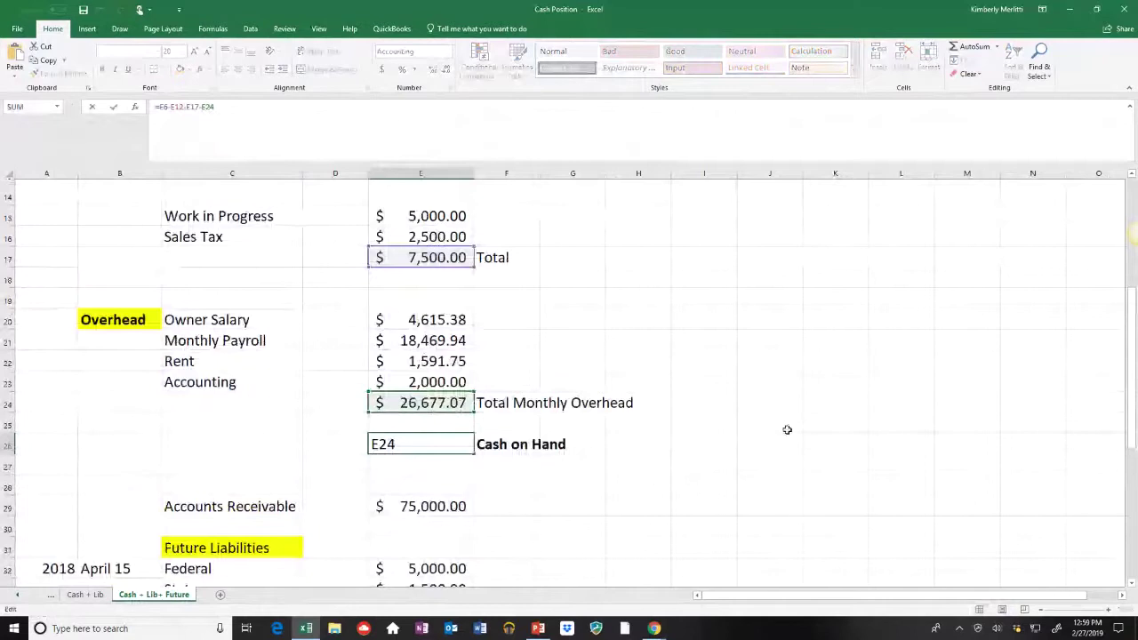
pyautogui.press('Return')
# Switch to the PowerPoint webinar deck and present the current slide on income taxes and estimated tax payments full screen.
pyautogui.moveTo(656, 629)
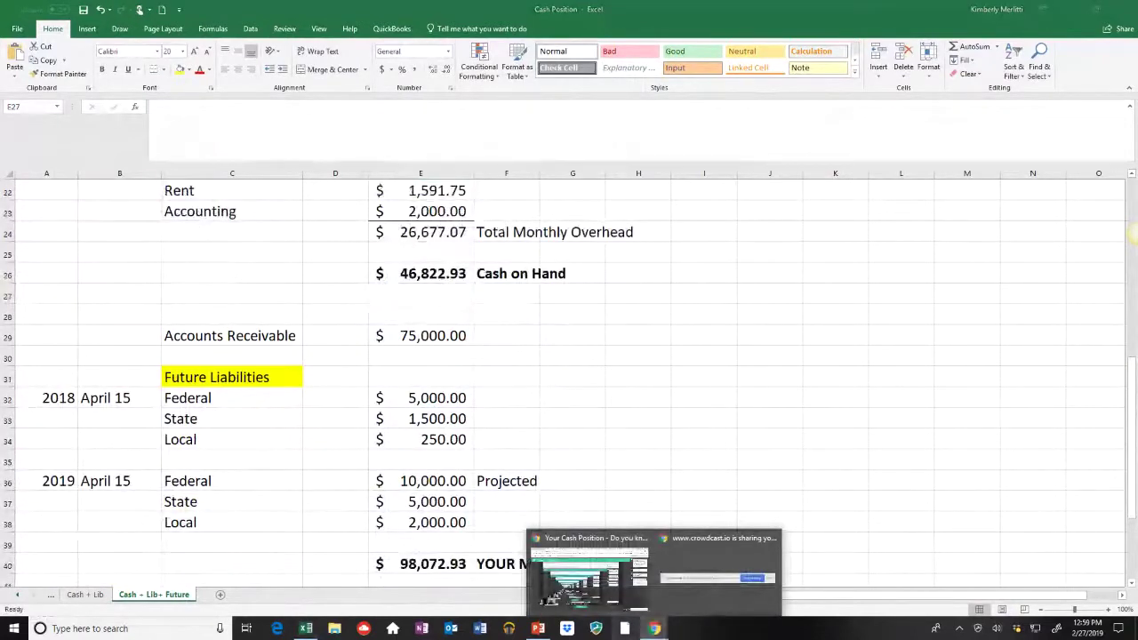
pyautogui.click(538, 630)
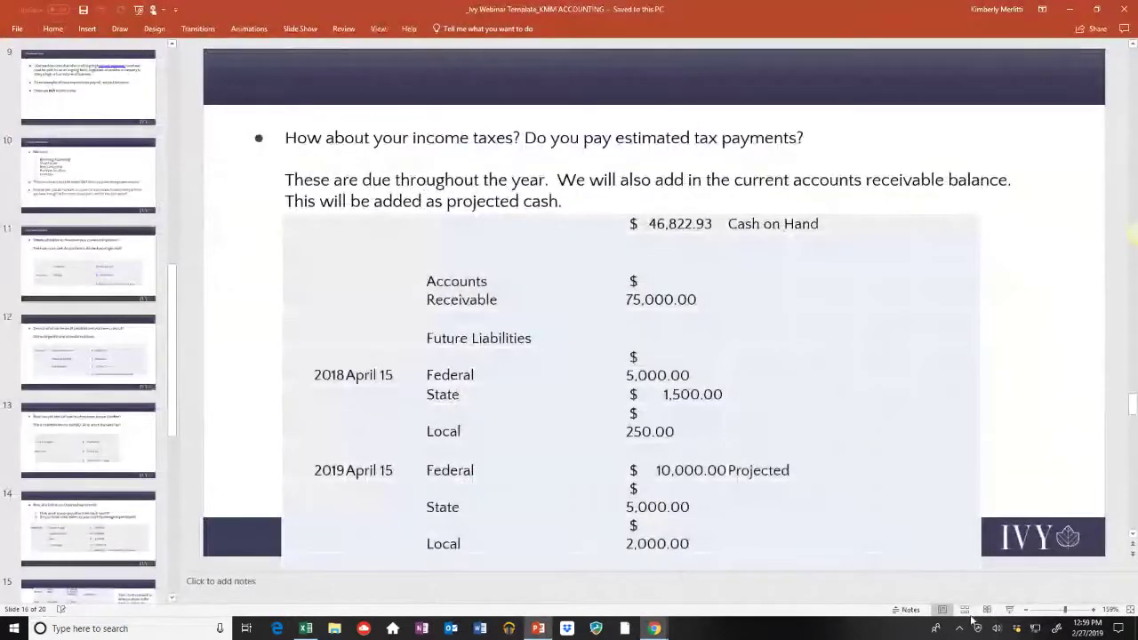
pyautogui.click(1010, 611)
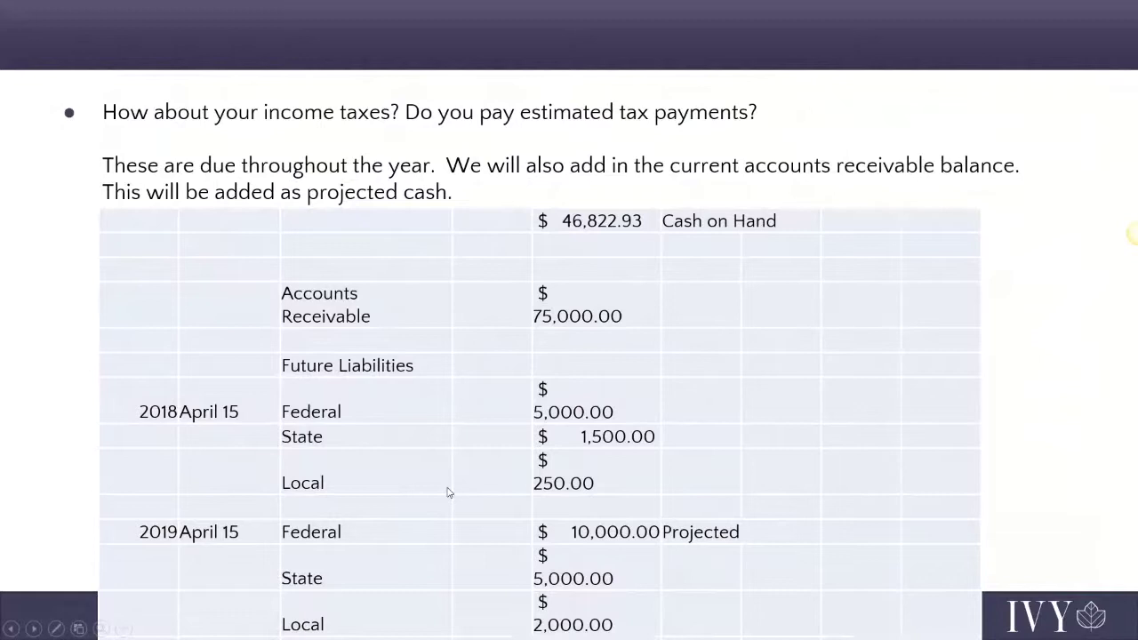
# Return to the Excel cash position sheet and select the Accounts Receivable entry, followed by the 2019 projected tax amounts.
pyautogui.hotkey('alt', 'Tab')
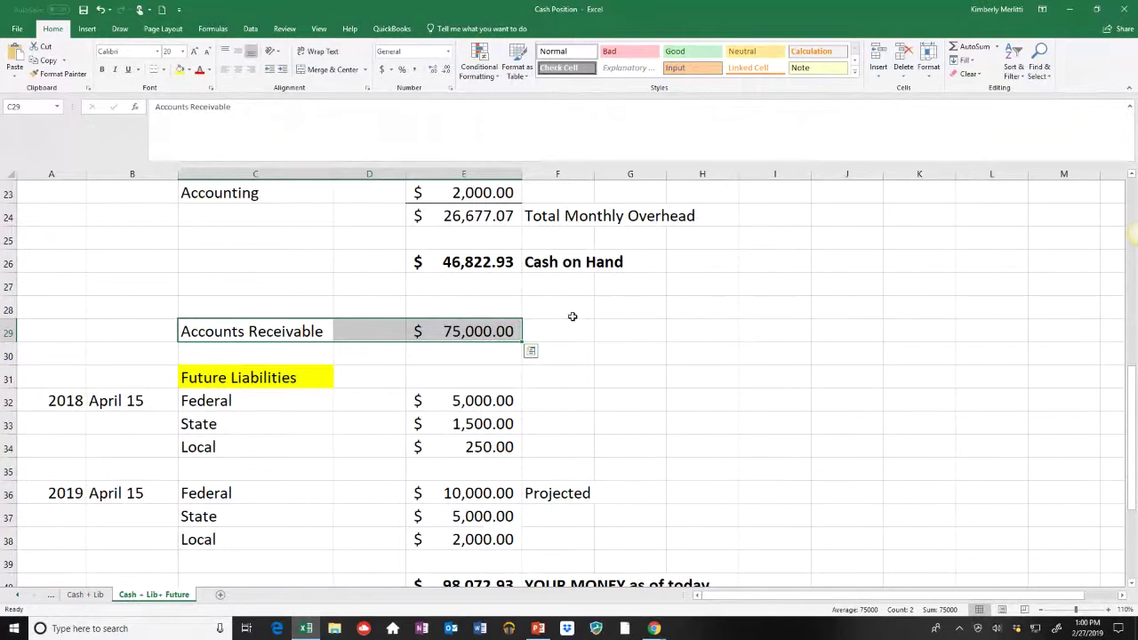
pyautogui.scroll(-1, 573, 317)
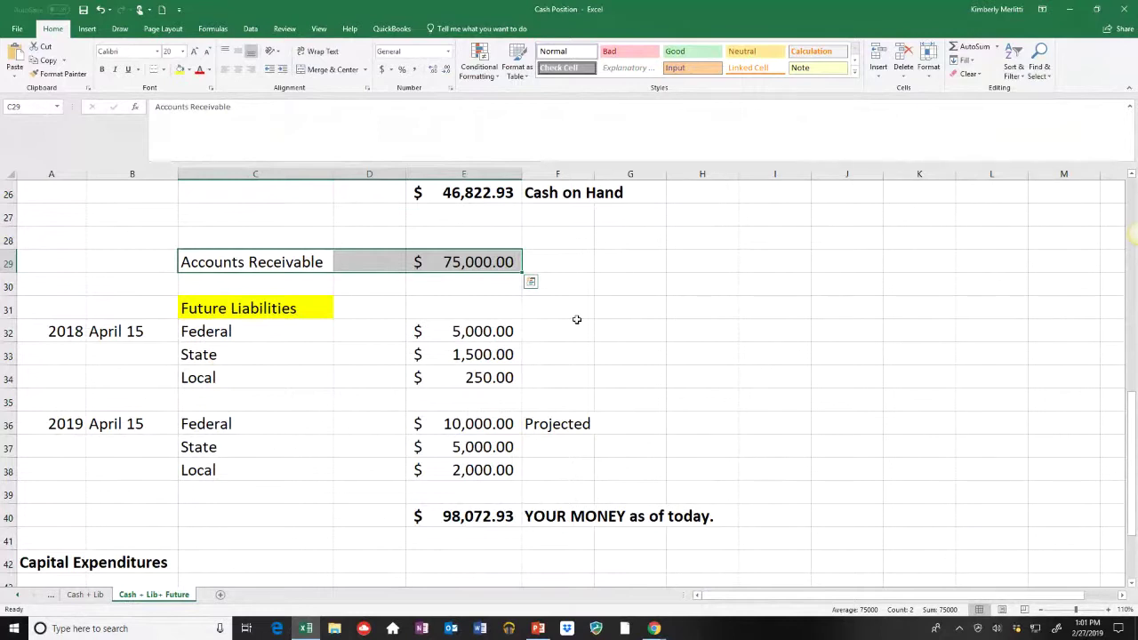
pyautogui.hotkey('ctrl', 'z')
pyautogui.moveTo(266, 262); pyautogui.dragTo(463, 269)
pyautogui.moveTo(471, 424); pyautogui.dragTo(506, 473)
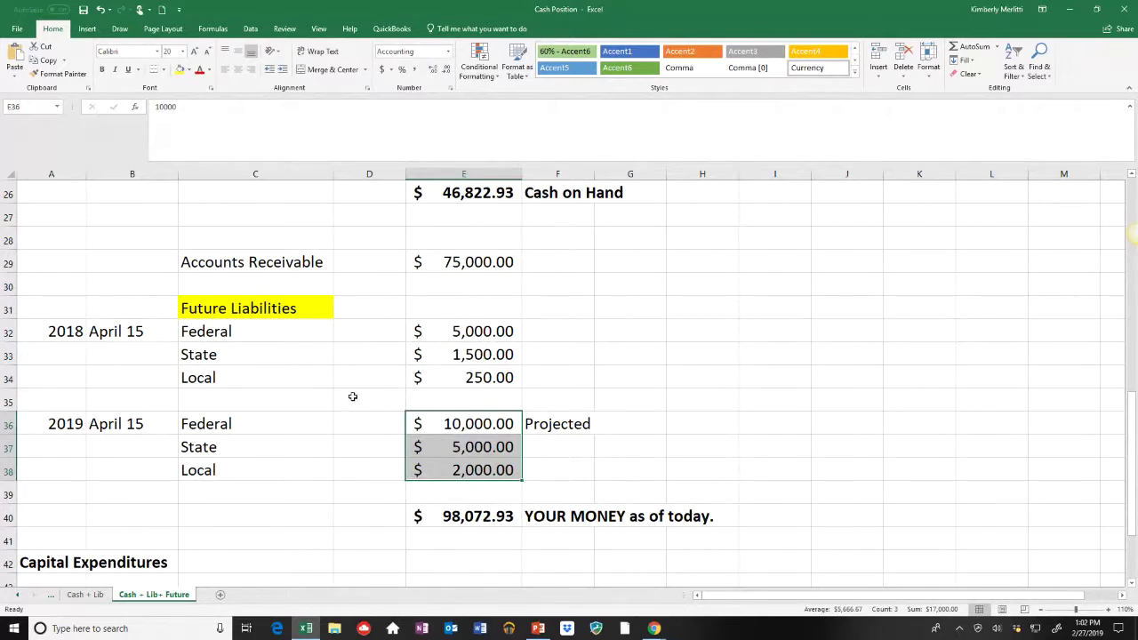
# Select the 2018 April 15 tax rows, followed by the 2019 April 15 tax rows, to review the future liabilities.
pyautogui.scroll(-1, 352, 397)
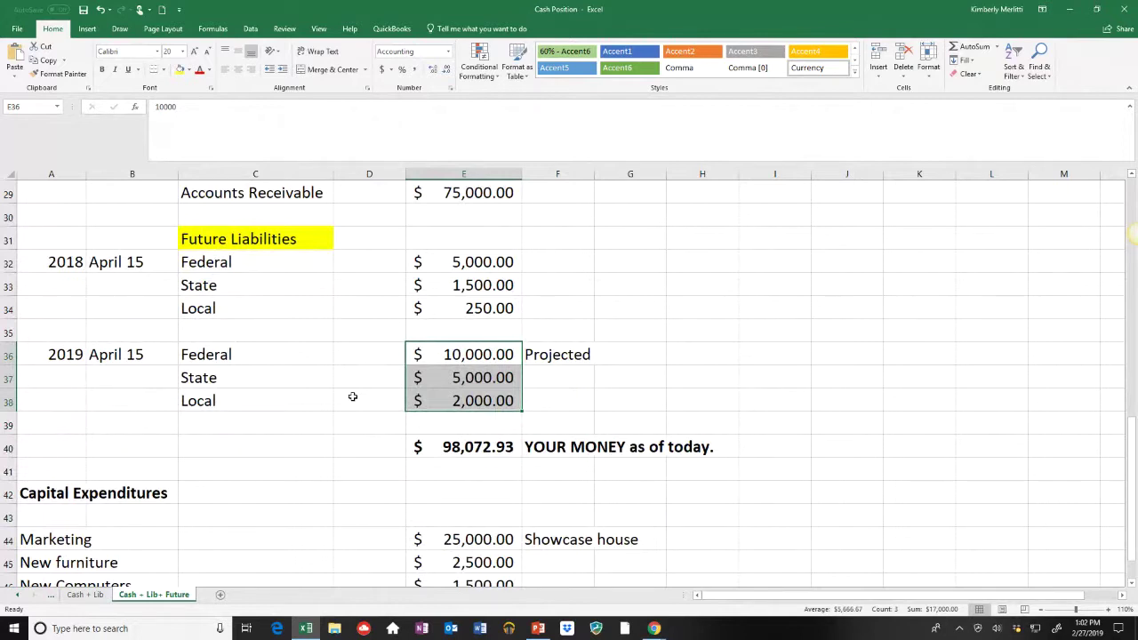
pyautogui.scroll(1, 352, 397)
pyautogui.moveTo(49, 331); pyautogui.dragTo(437, 371)
pyautogui.moveTo(67, 424); pyautogui.dragTo(569, 470)
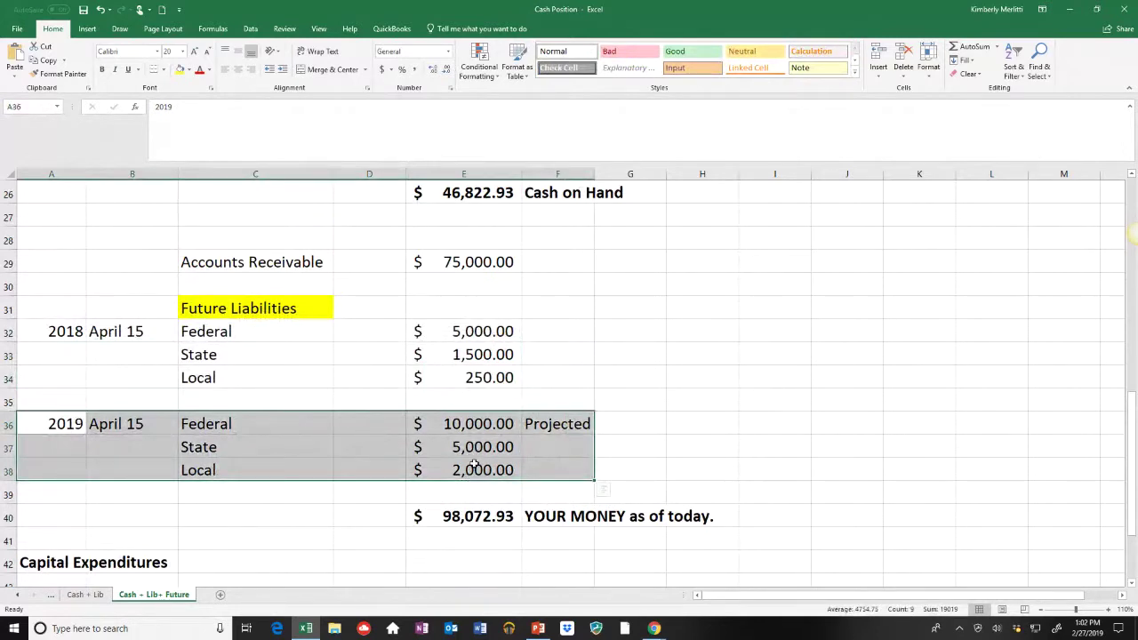
# Inspect the formula of the YOUR MONEY as of today total in E40 and the cells it references.
pyautogui.click(480, 512)
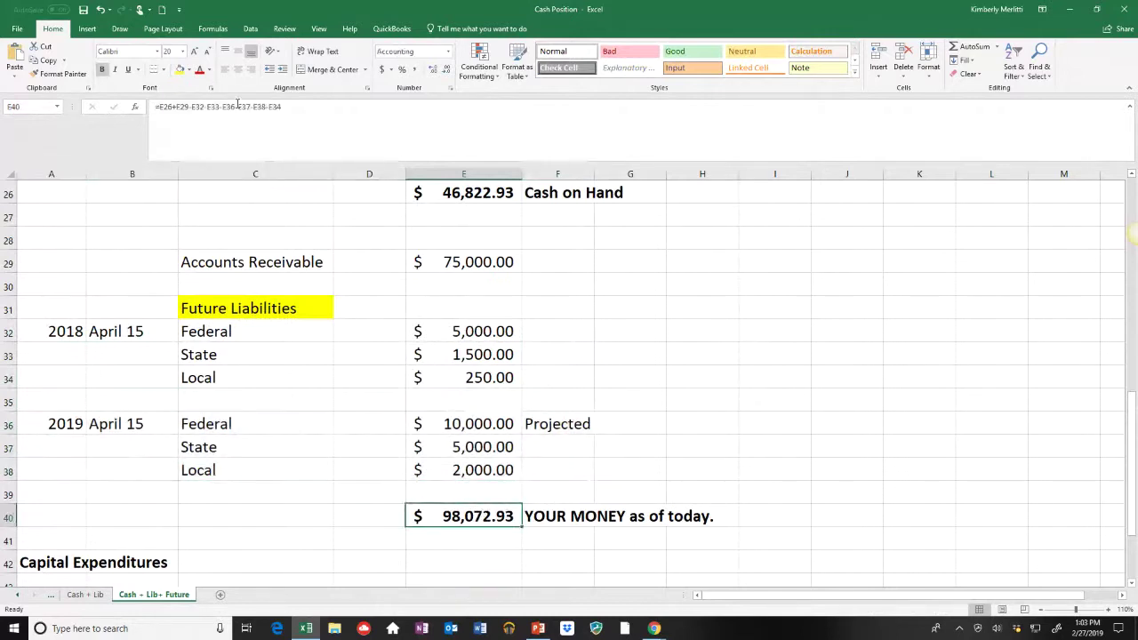
pyautogui.click(239, 107)
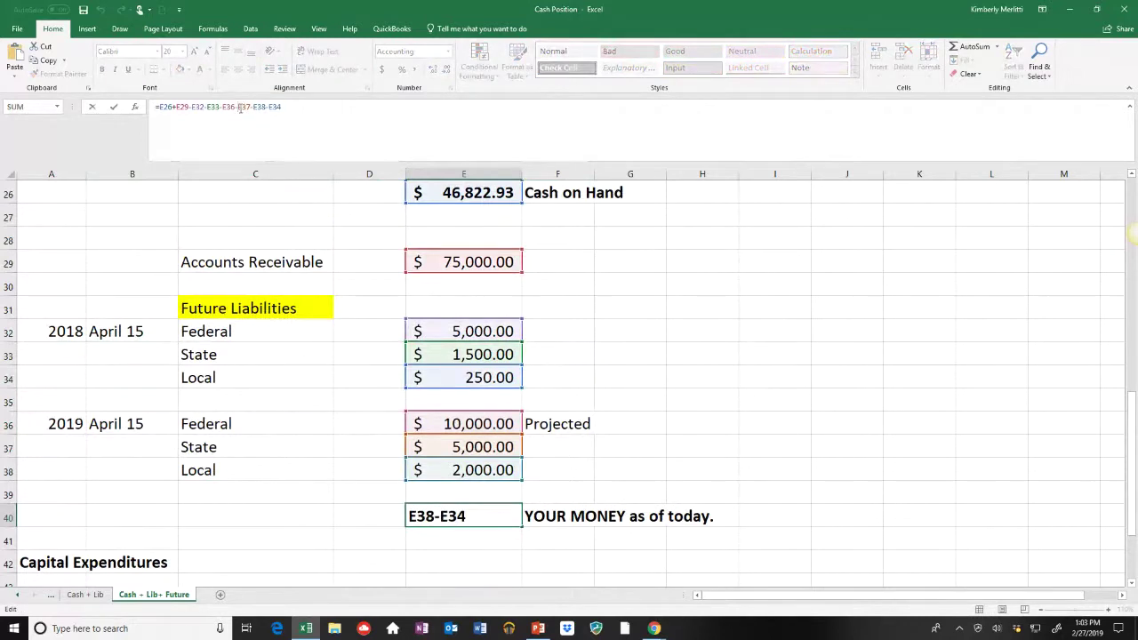
pyautogui.press('Return')
# Point out the components of the total by selecting Cash on Hand, Accounts Receivable and all future tax amounts in turn.
pyautogui.click(480, 201)
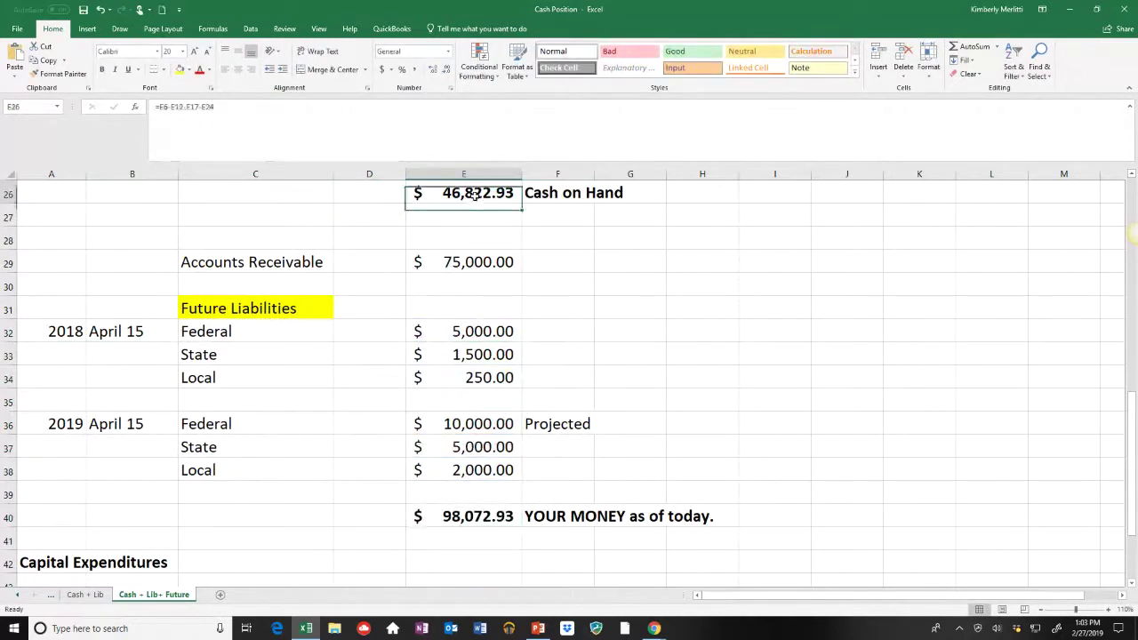
pyautogui.click(476, 263)
pyautogui.moveTo(258, 265); pyautogui.dragTo(515, 262)
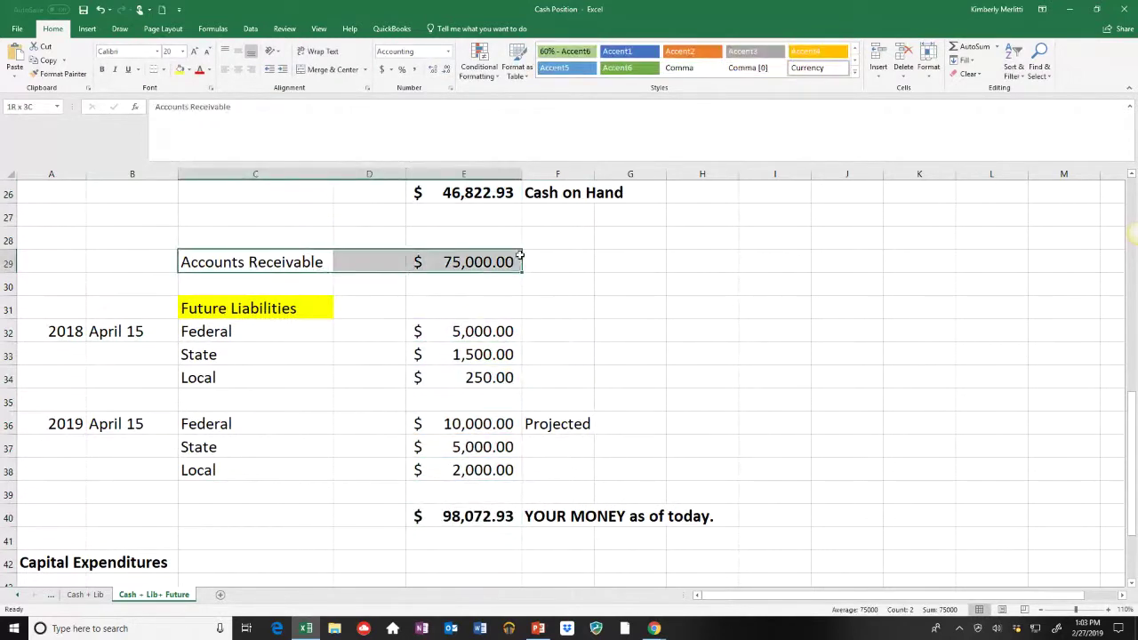
pyautogui.moveTo(512, 334); pyautogui.dragTo(481, 470)
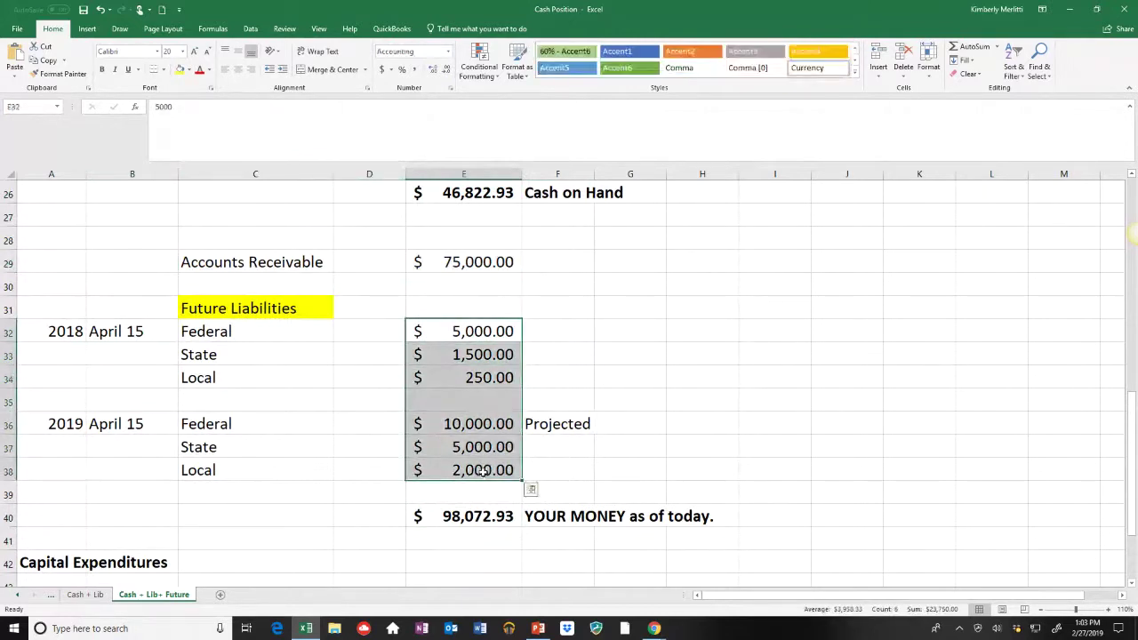
# Highlight the YOUR MONEY as of today amount and its label in row 40 with a yellow fill.
pyautogui.click(469, 516)
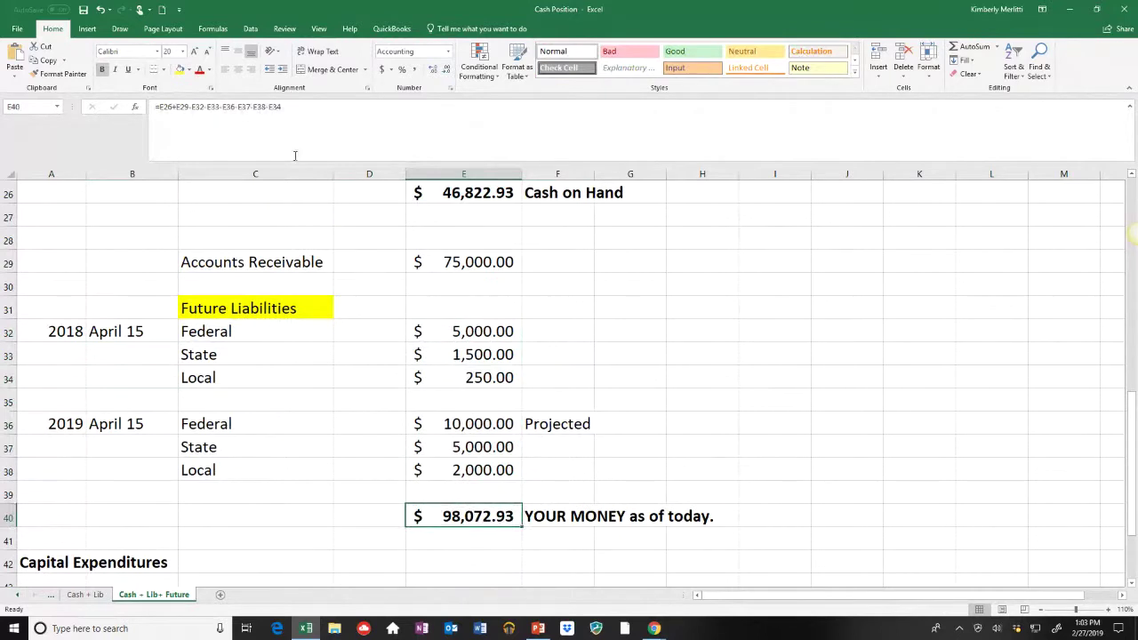
pyautogui.press('Return')
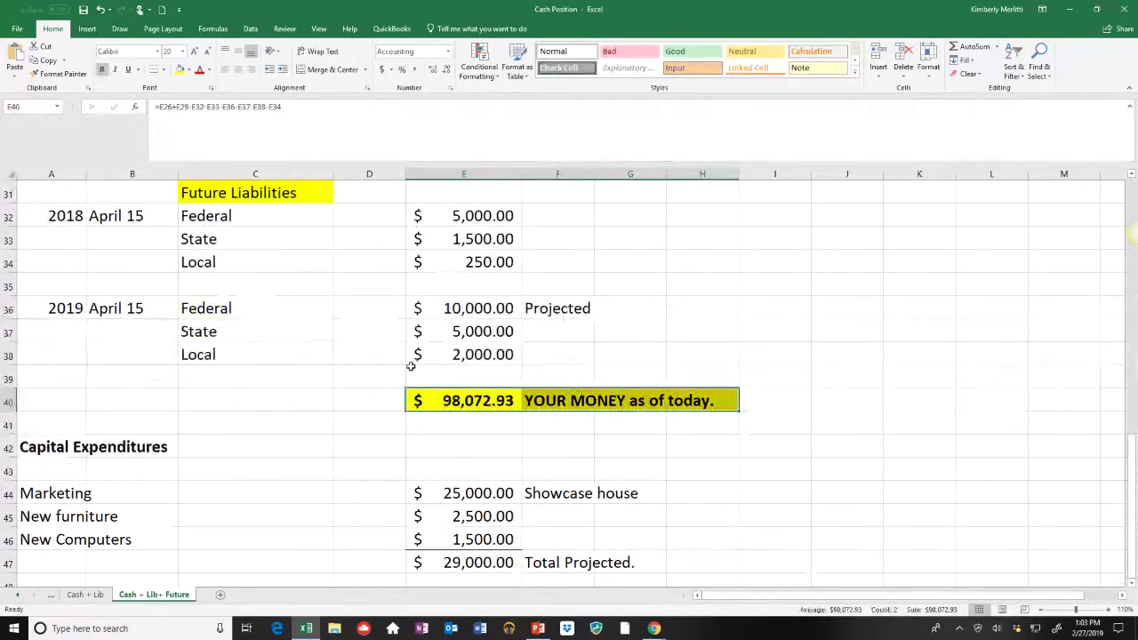
pyautogui.scroll(1, 410, 366)
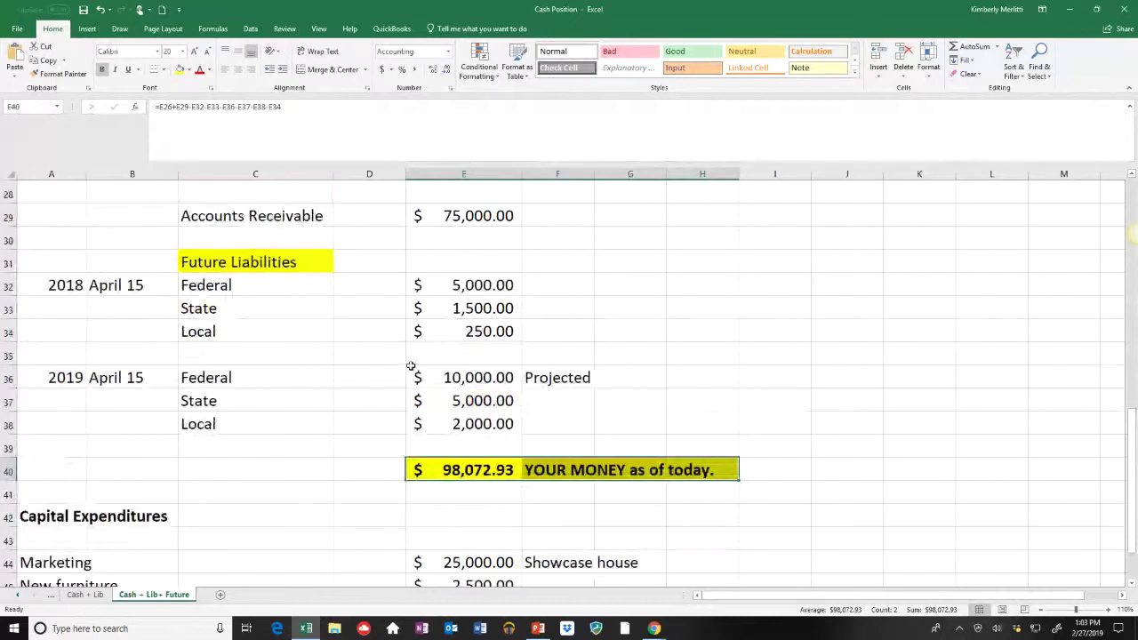
pyautogui.click(306, 423)
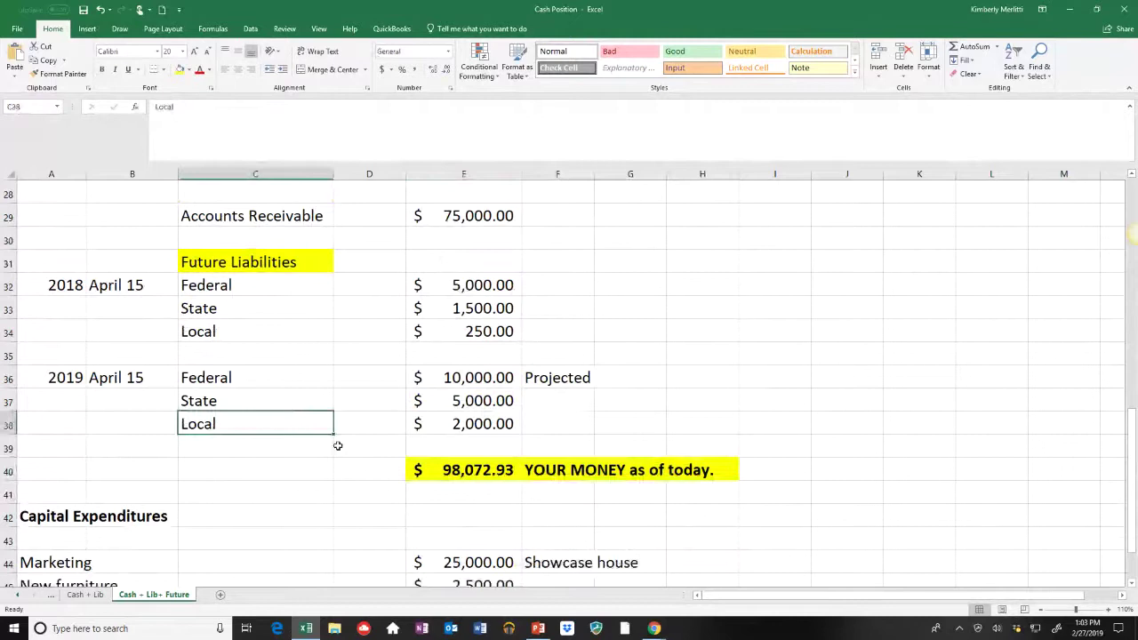
# Set the Checking balance in E4 to 35000 to try a lower cash scenario.
pyautogui.scroll(9, 337, 446)
pyautogui.click(513, 261)
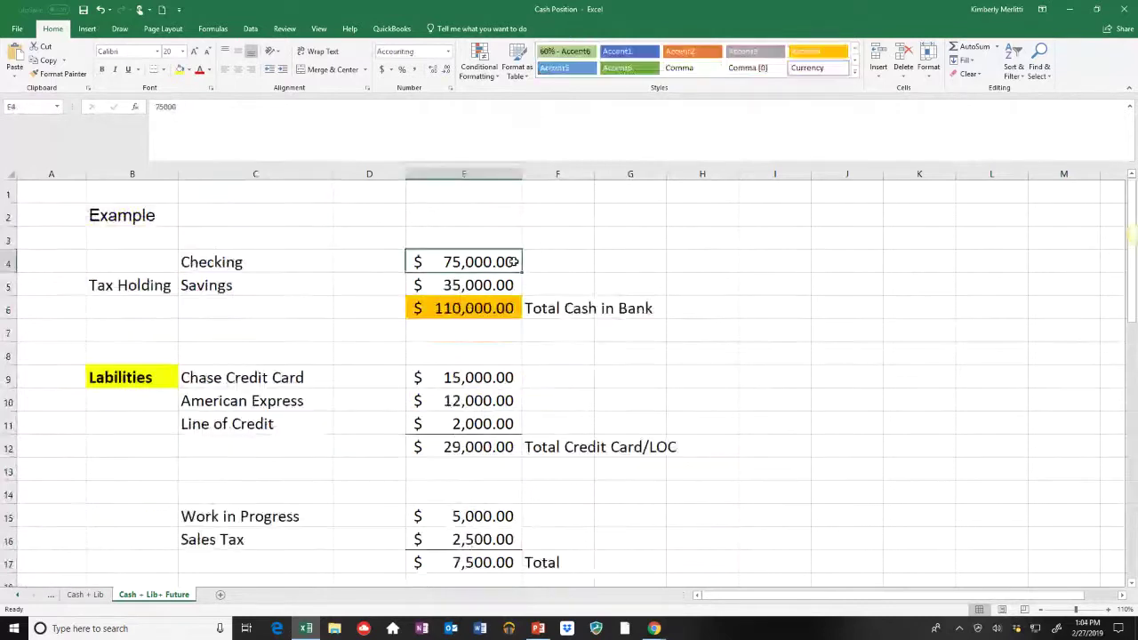
pyautogui.write('35000')
pyautogui.press('Return')
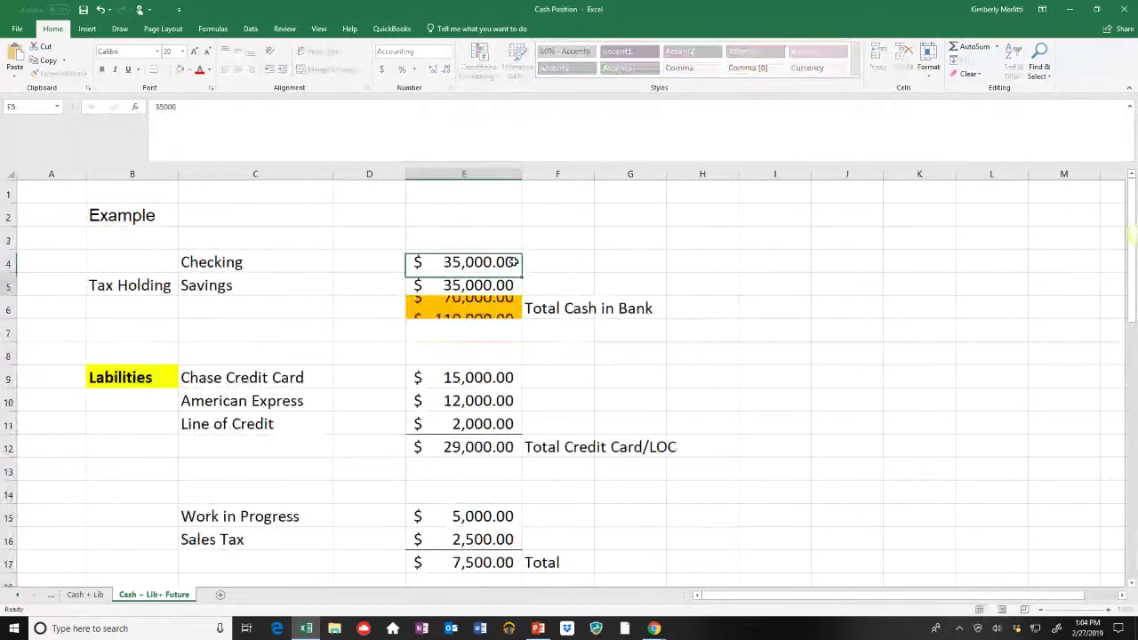
# Set the Tax Holding Savings balance in E5 to 15000.
pyautogui.press('F2')
pyautogui.press('BackSpace')
pyautogui.press('BackSpace')
pyautogui.press('BackSpace')
pyautogui.press('BackSpace')
pyautogui.press('BackSpace')
pyautogui.write('15000')
pyautogui.hotkey('ctrl', 'Return')
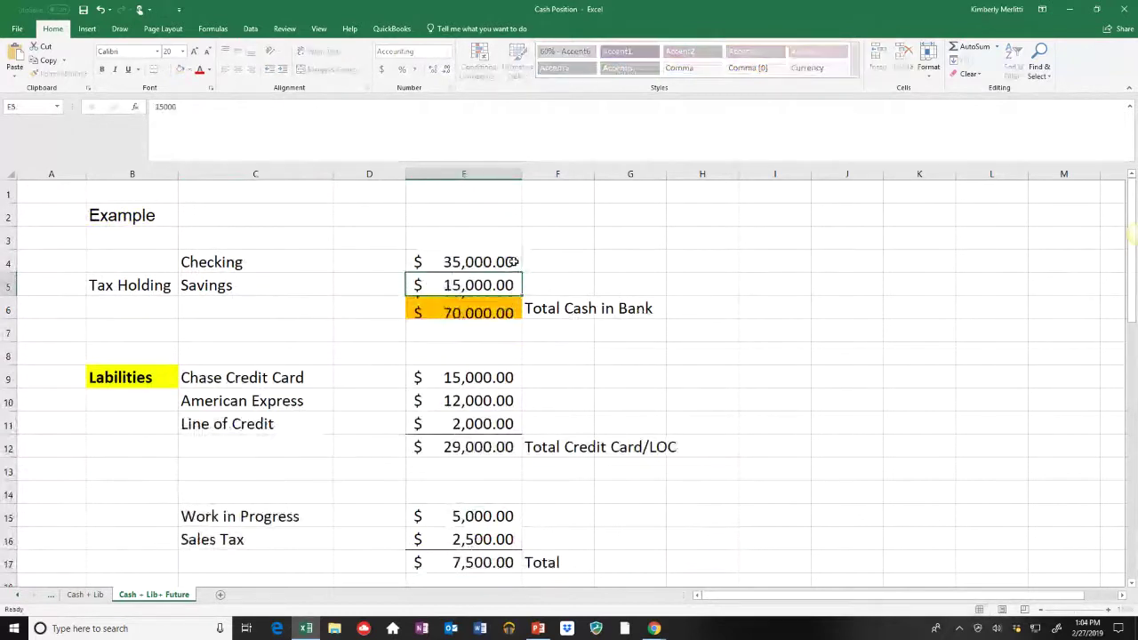
# Review how the lower balances affect Total Cash in Bank, Cash on Hand and YOUR MONEY, including the Accounts Receivable entry.
pyautogui.click(503, 307)
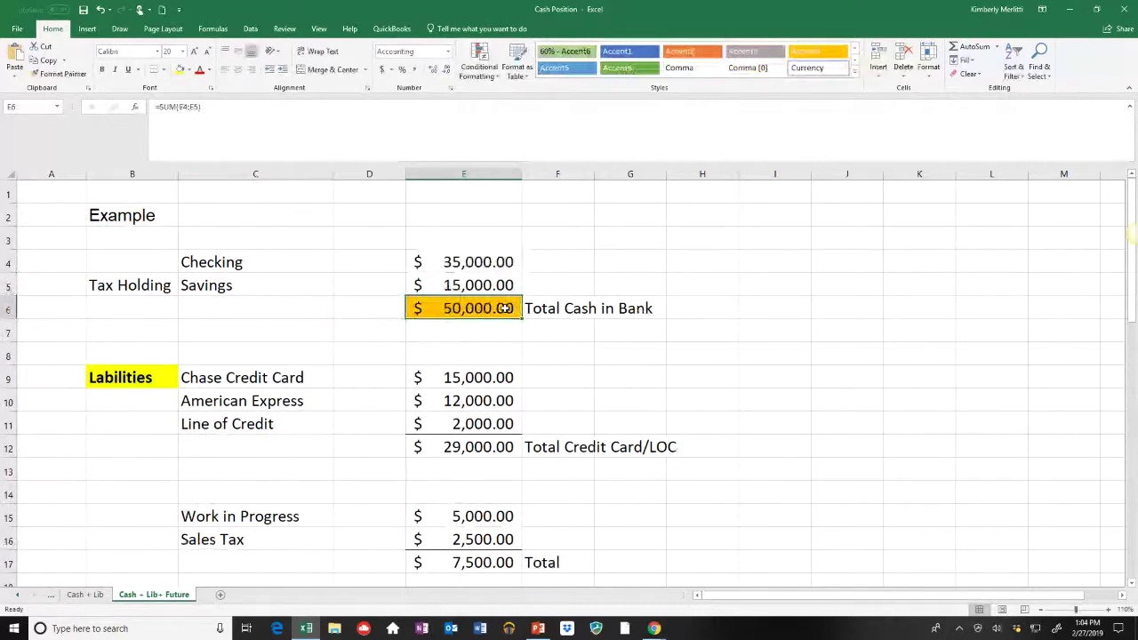
pyautogui.scroll(-6, 504, 308)
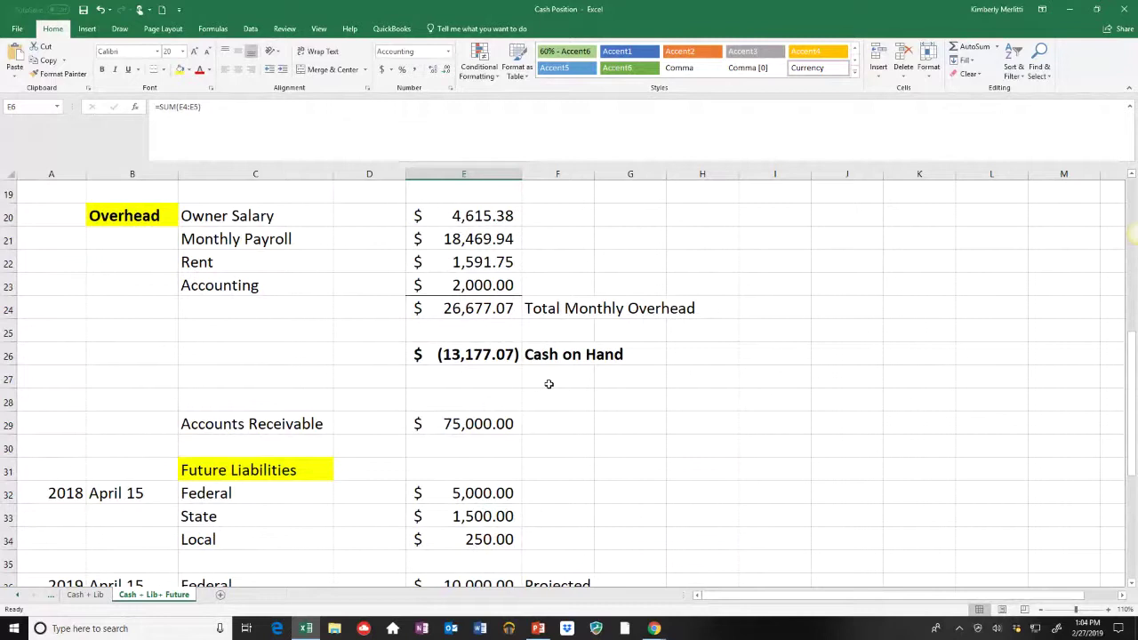
pyautogui.moveTo(463, 355); pyautogui.dragTo(630, 355)
pyautogui.scroll(-4, 537, 404)
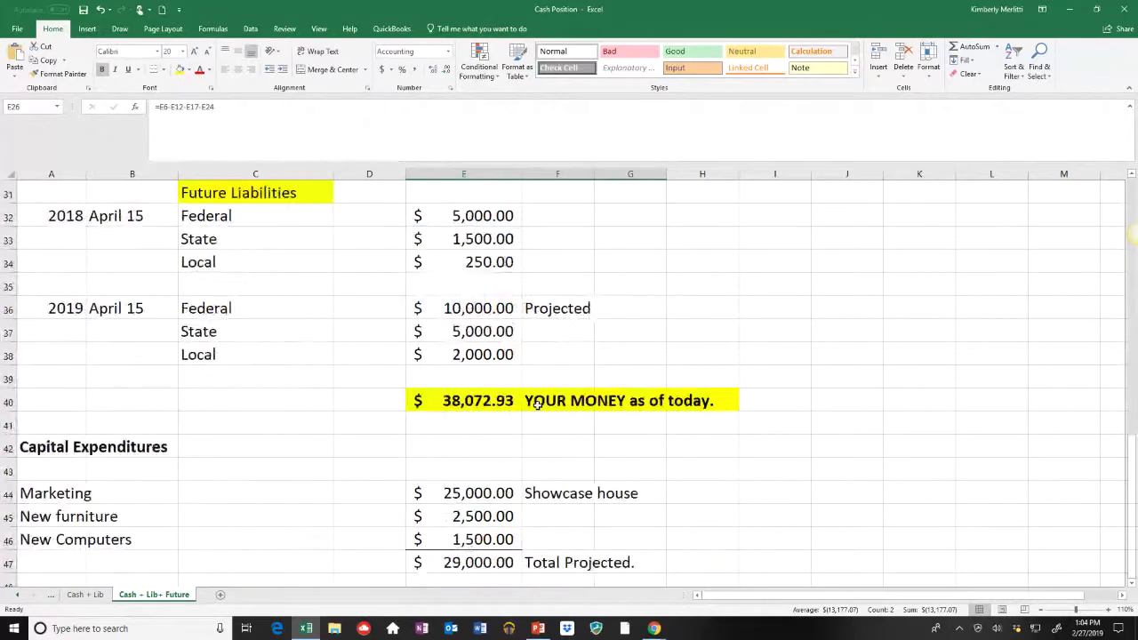
pyautogui.scroll(1, 537, 404)
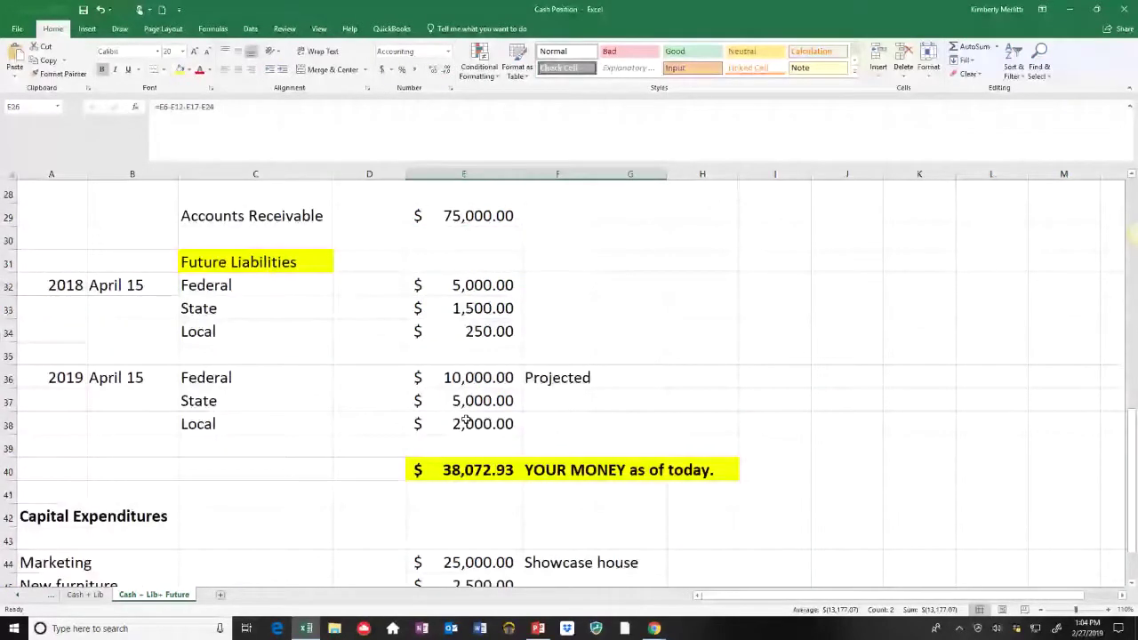
pyautogui.scroll(1, 465, 420)
pyautogui.click(463, 285)
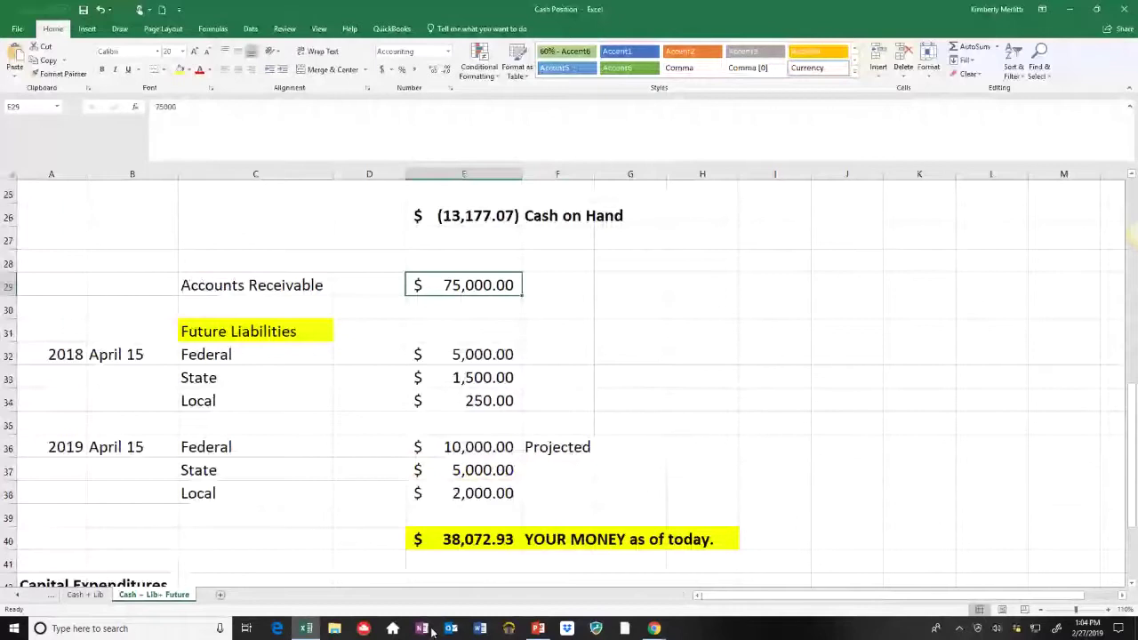
pyautogui.click(463, 539)
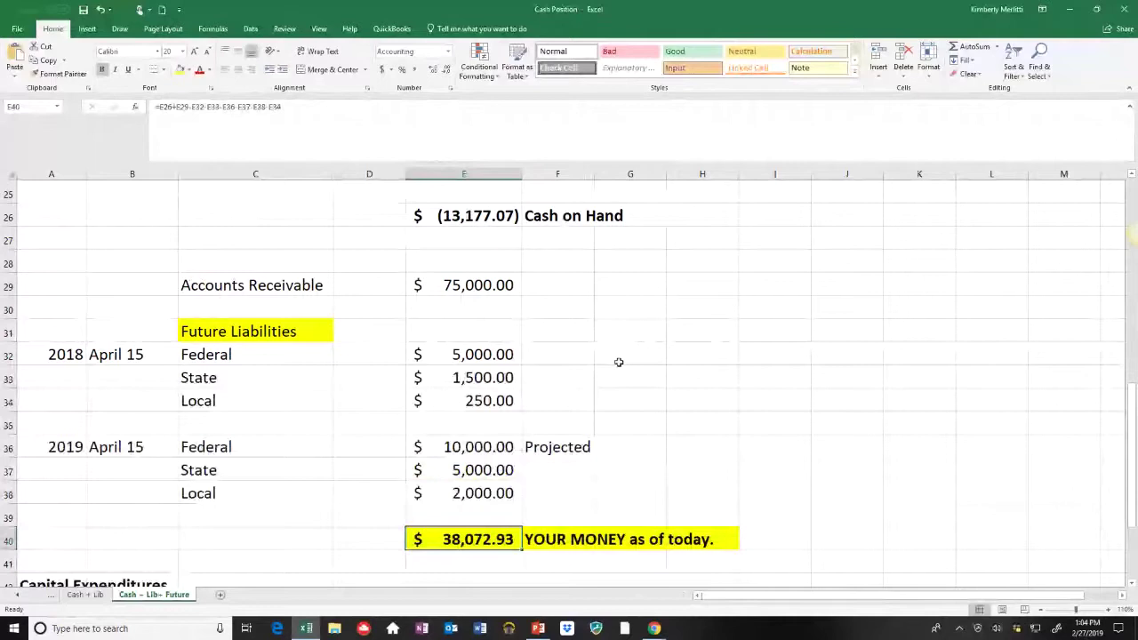
# Select the Cash on Hand amount together with its label in row 26 to examine the shortfall.
pyautogui.scroll(4, 619, 362)
pyautogui.click(487, 485)
pyautogui.hotkey('shift', 'Right')
pyautogui.hotkey('shift', 'Right')
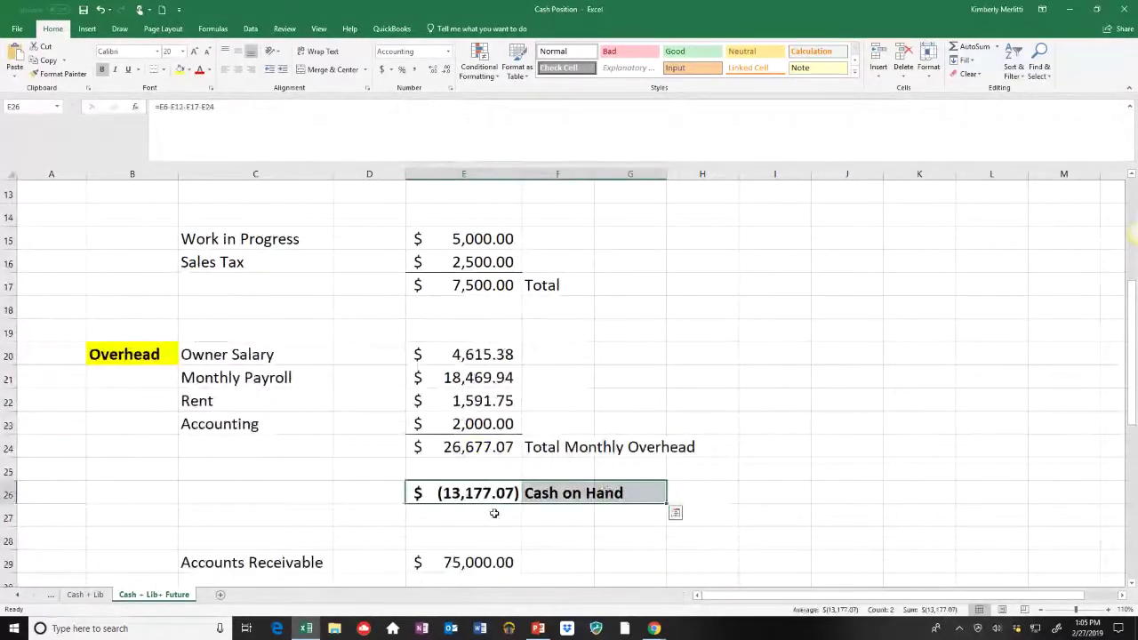
pyautogui.click(478, 494)
pyautogui.moveTo(633, 494)
pyautogui.mouseDown()
pyautogui.moveTo(502, 495)
pyautogui.moveTo(517, 501)
pyautogui.mouseUp()
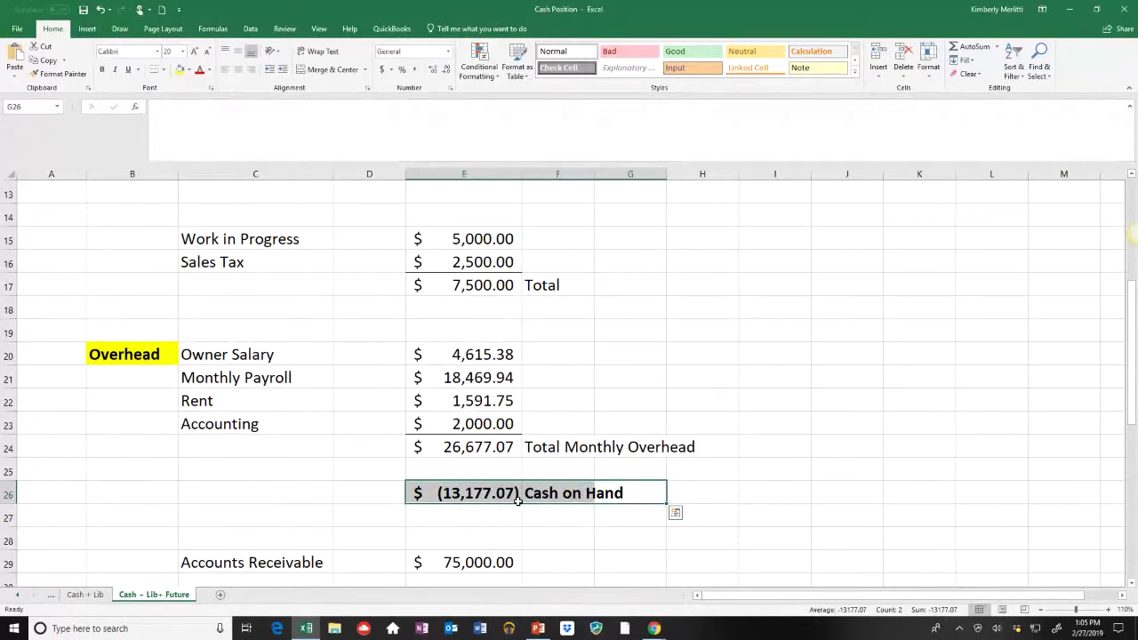
pyautogui.moveTo(517, 500); pyautogui.dragTo(592, 498)
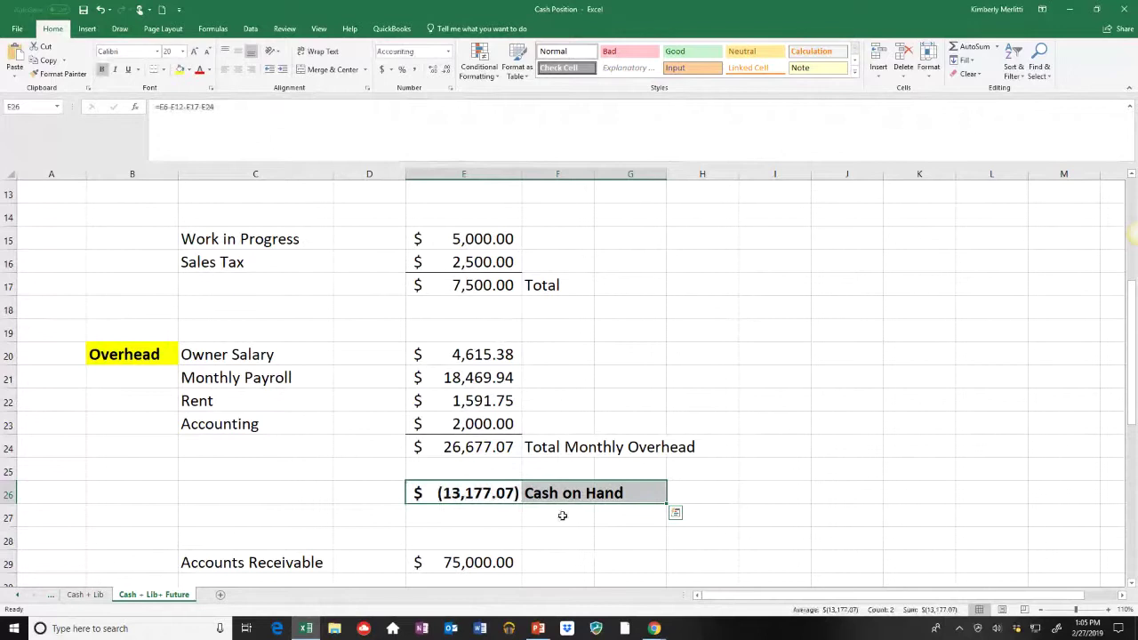
# Examine the Capital Expenditures section, checking the Marketing and New furniture amounts and the Total Projected formula.
pyautogui.scroll(-8, 561, 516)
pyautogui.moveTo(711, 447); pyautogui.dragTo(53, 309)
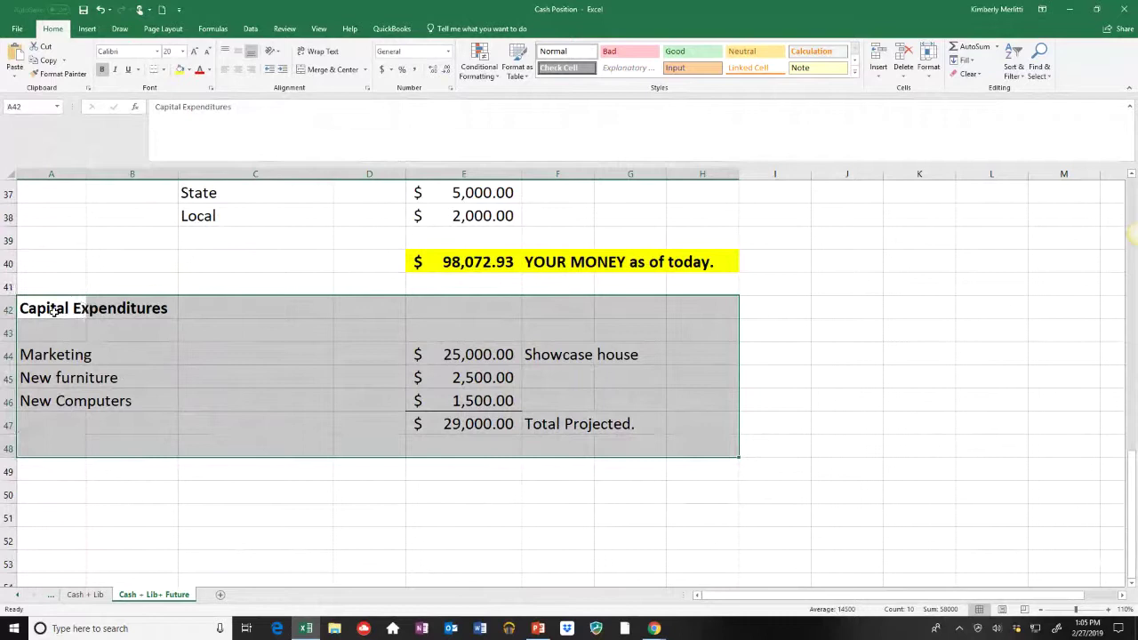
pyautogui.click(369, 376)
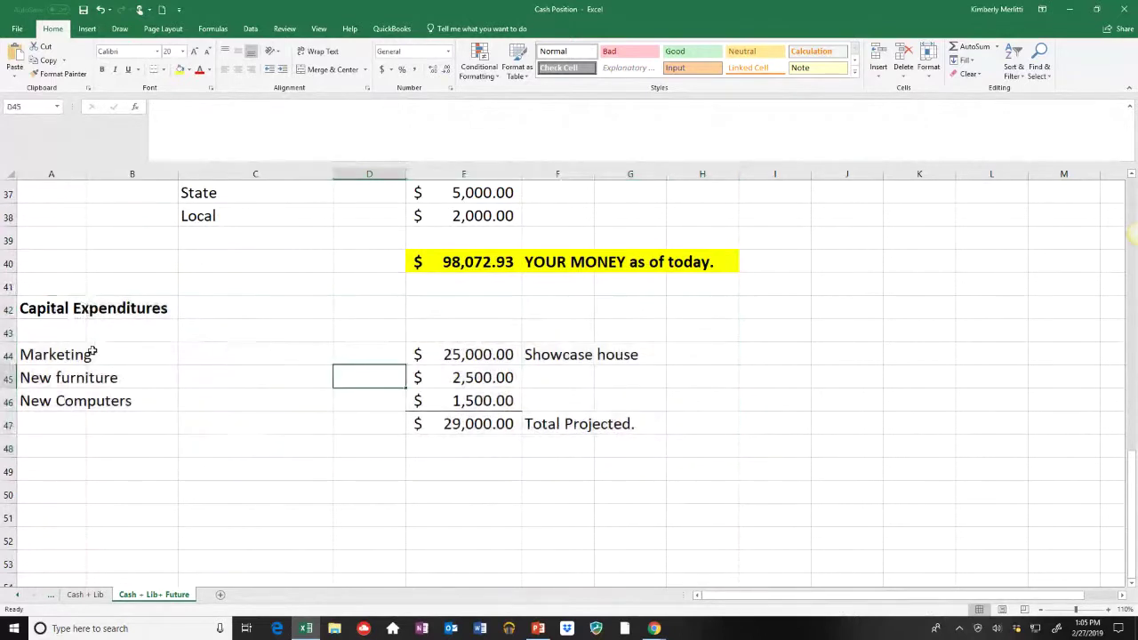
pyautogui.click(461, 355)
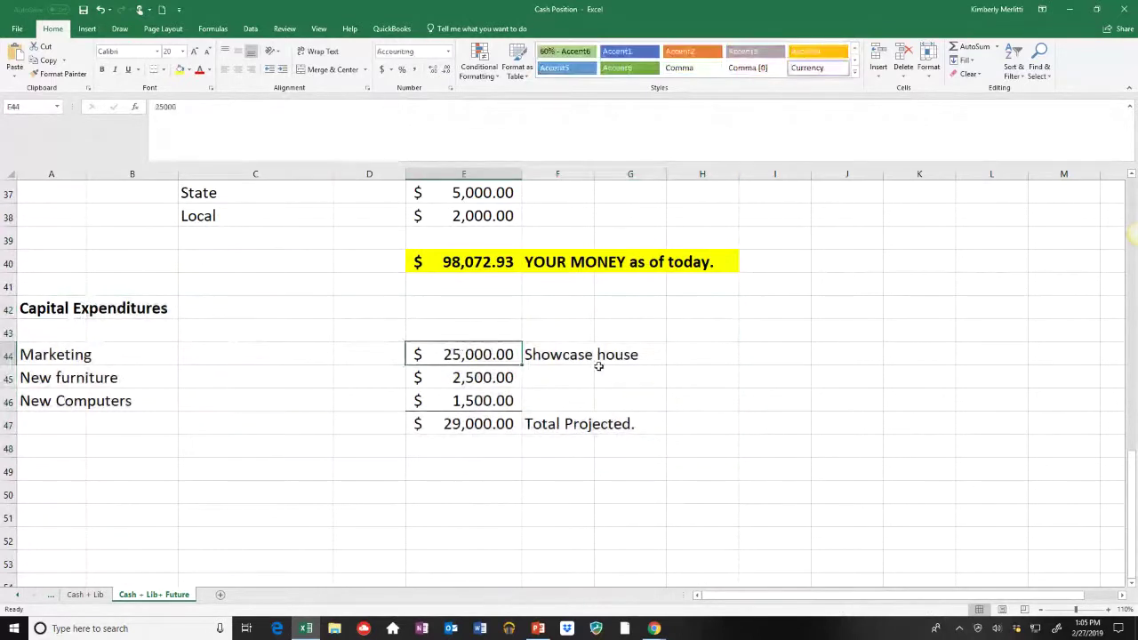
pyautogui.click(471, 378)
pyautogui.click(476, 425)
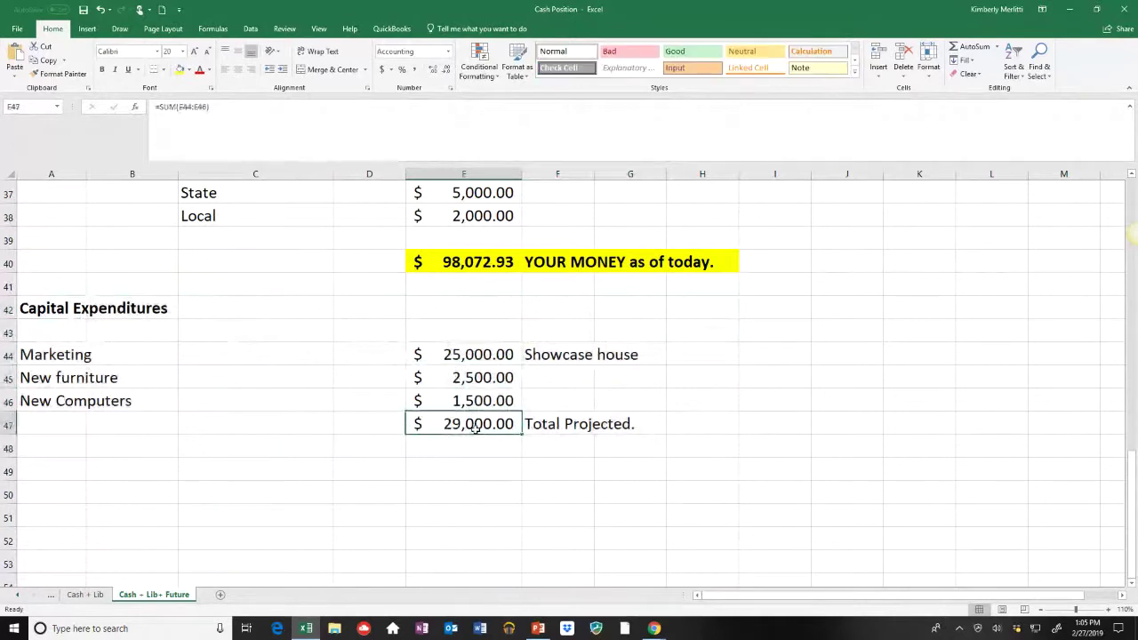
# Compare the YOUR MONEY amount with the Total Projected capital expenditures and check the Marketing amount.
pyautogui.click(460, 262)
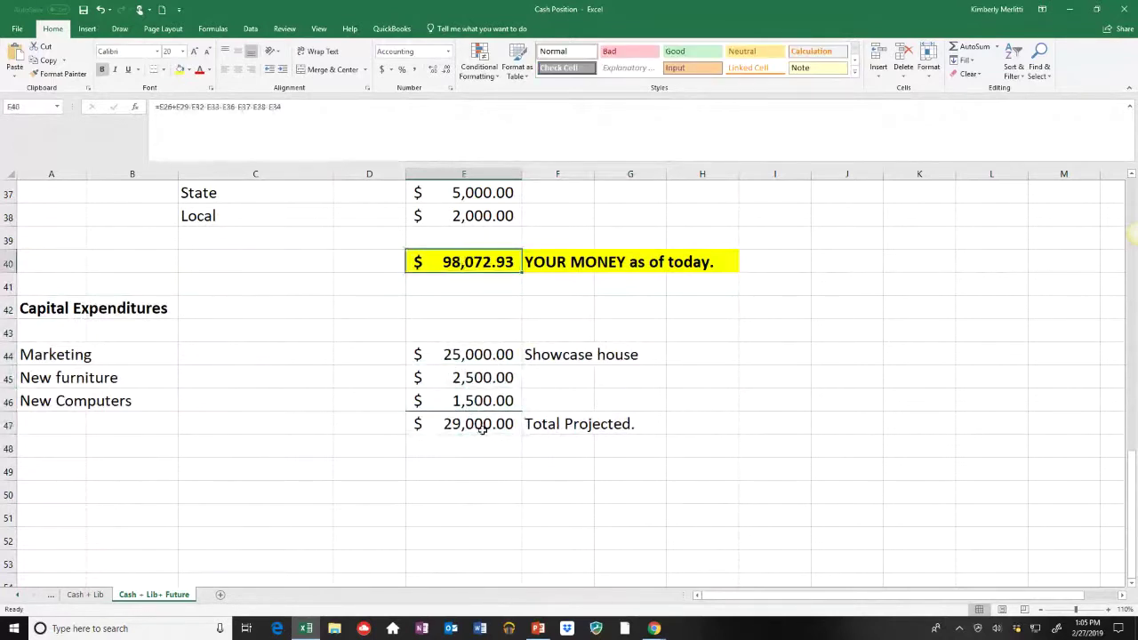
pyautogui.click(512, 428)
pyautogui.click(442, 269)
pyautogui.press('Down')
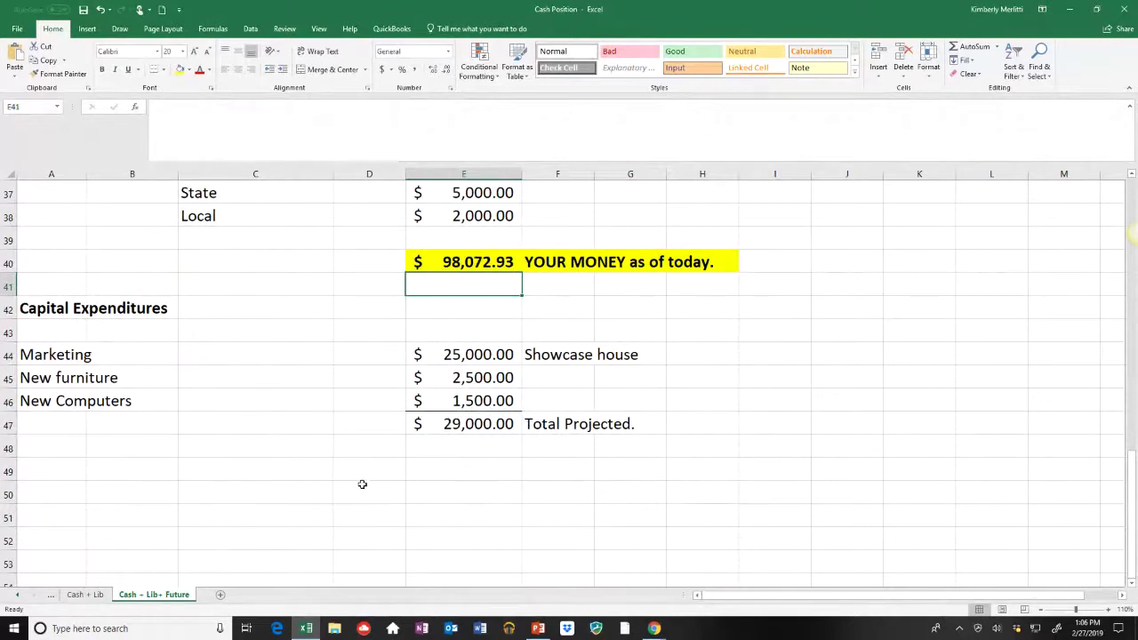
pyautogui.click(469, 427)
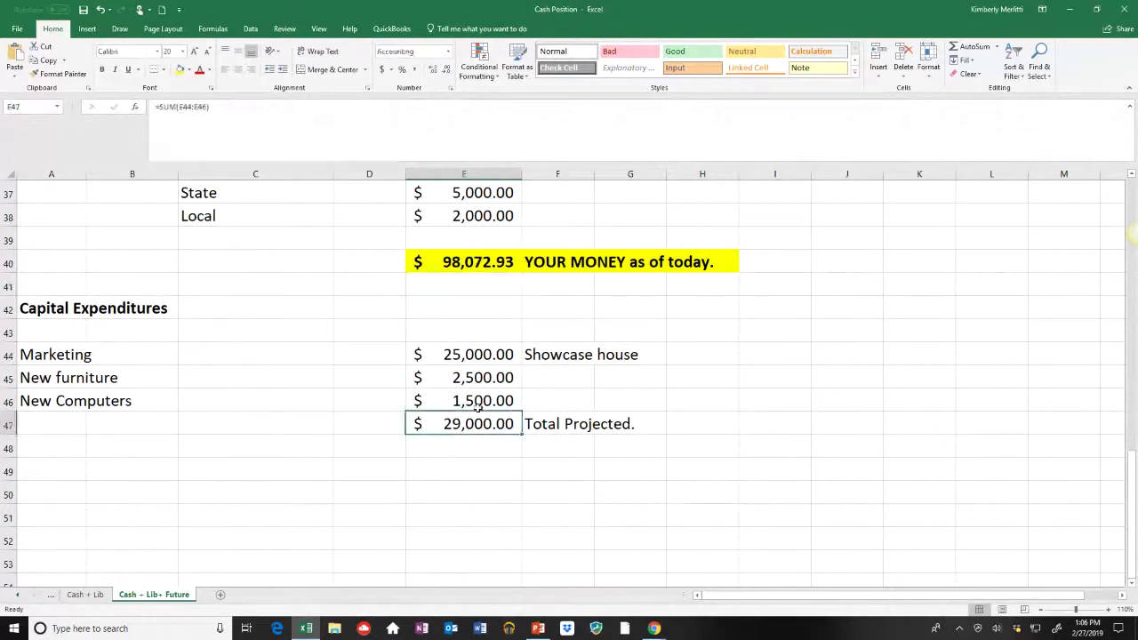
pyautogui.click(484, 354)
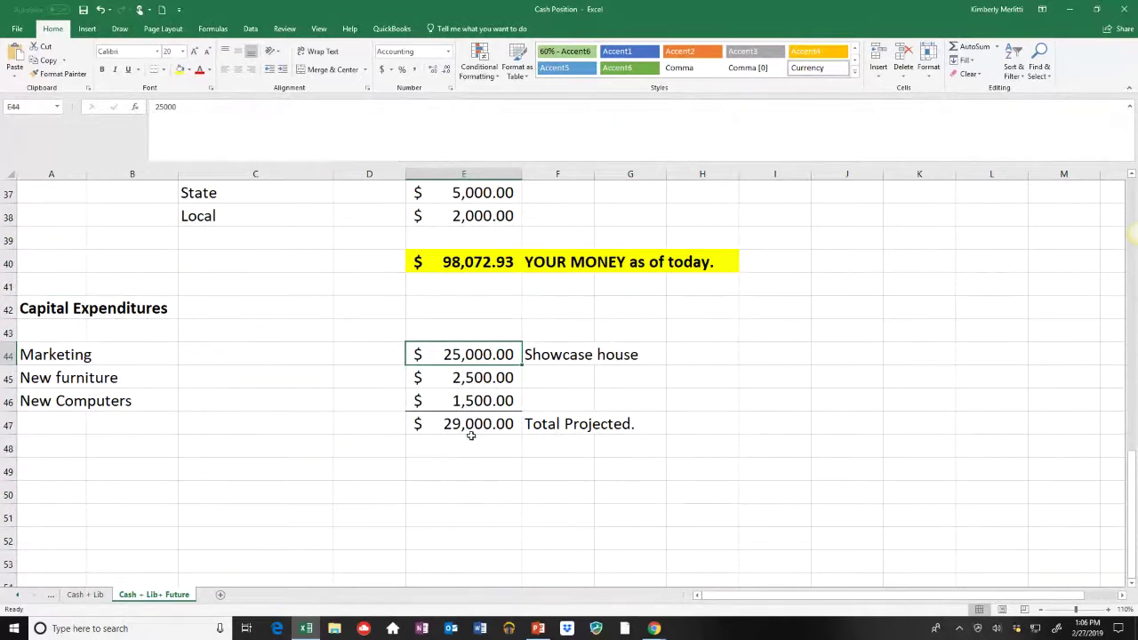
# Switch to the presentation and advance past the capital expenditures slide to the benefits of completing the calculation weekly.
pyautogui.hotkey('alt', 'Tab')
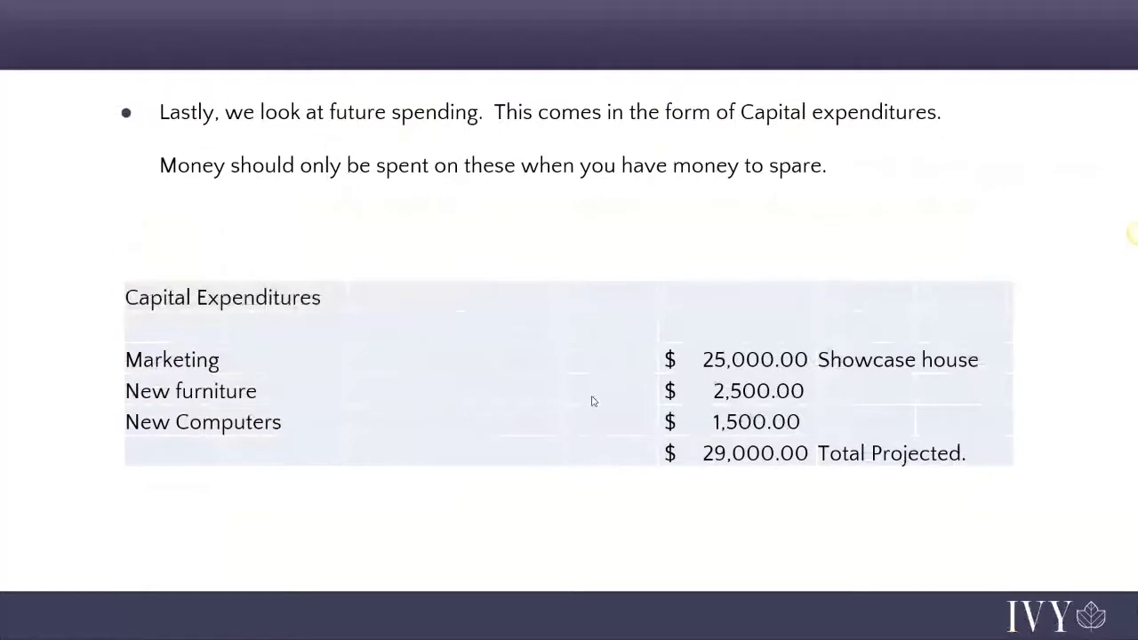
pyautogui.click(593, 401)
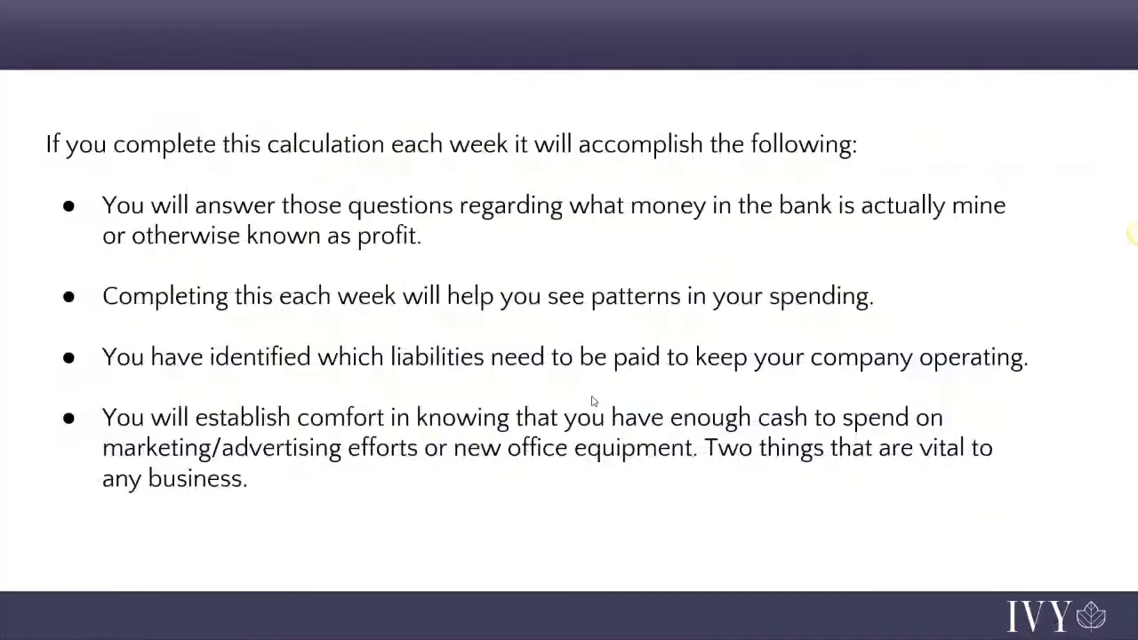
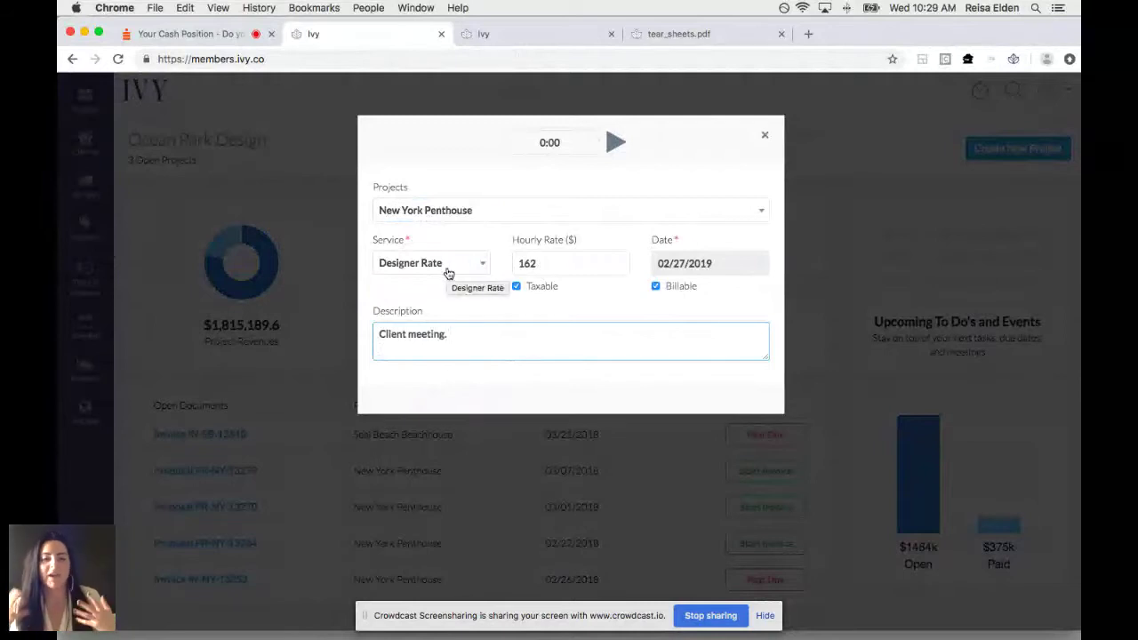
# Time the billable New York Penthouse client meeting at the Designer Rate, set the logged time to 1:00 and save the entry.
pyautogui.click(656, 286)
pyautogui.click(656, 286)
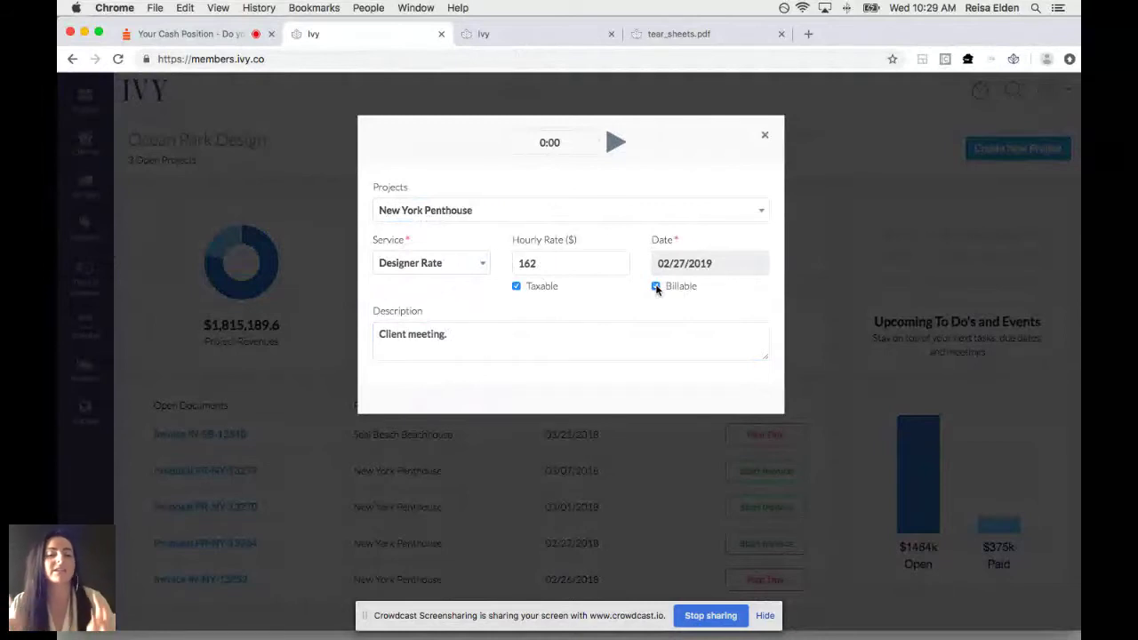
pyautogui.click(615, 140)
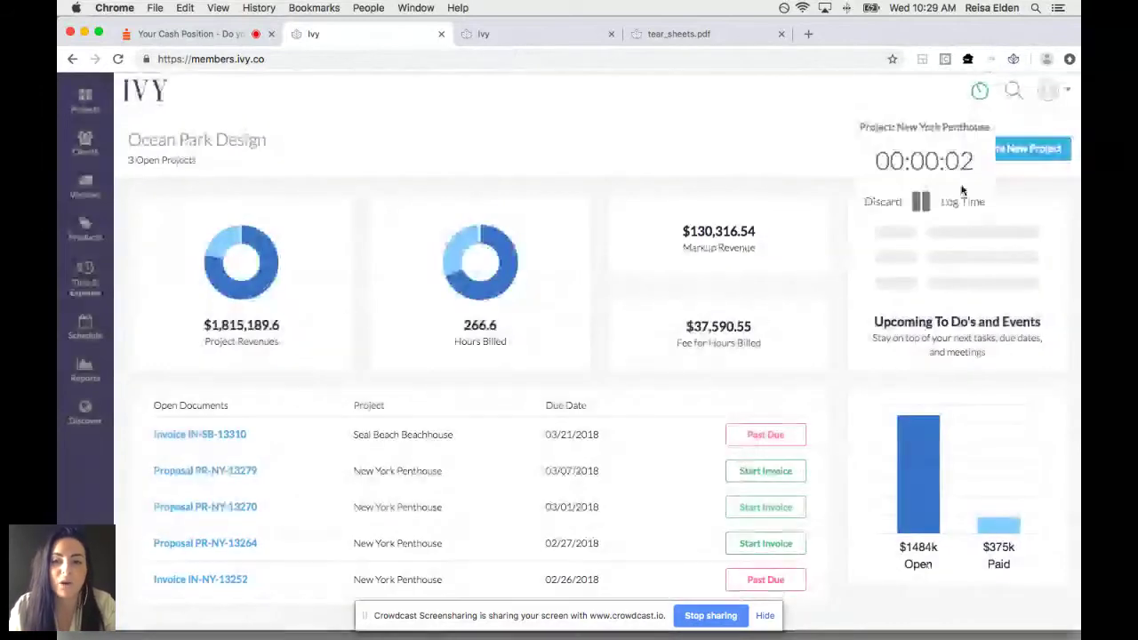
pyautogui.click(958, 206)
pyautogui.click(549, 143)
pyautogui.write('1:00')
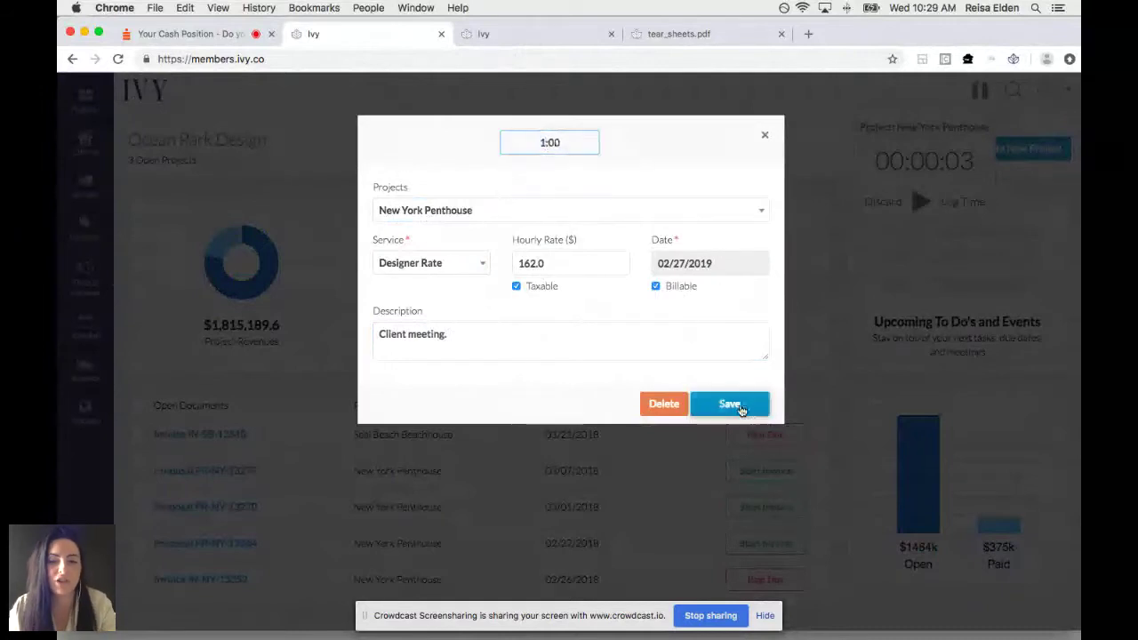
pyautogui.click(738, 404)
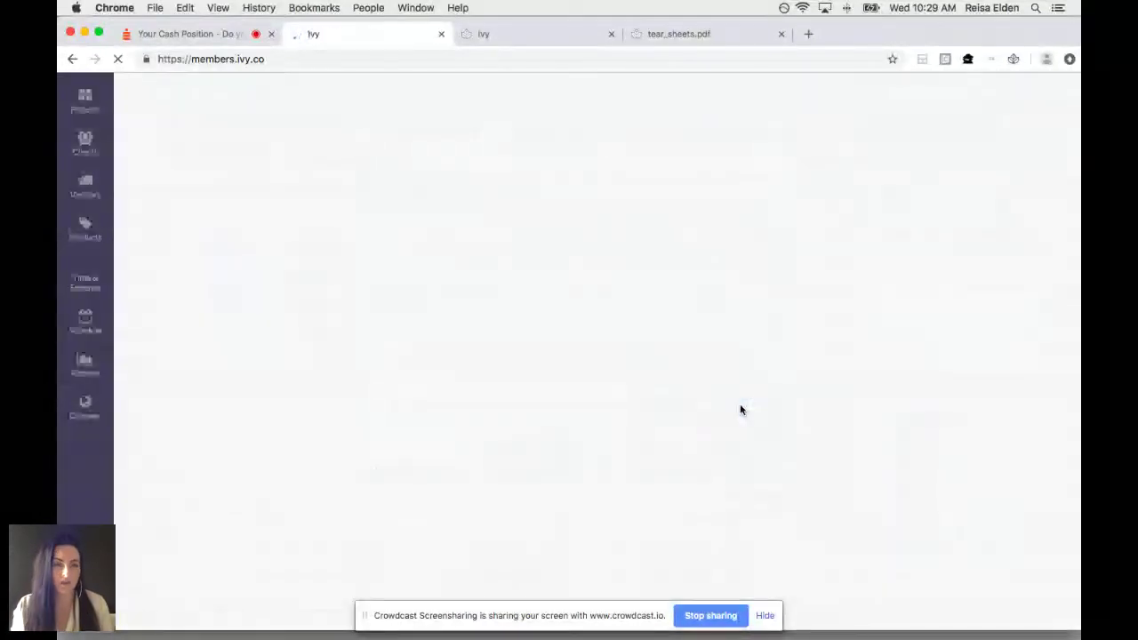
# Show the time billing entries for Big Sky Lake and open the invoice of the 03/20/2018 Sourcing entry.
pyautogui.click(82, 275)
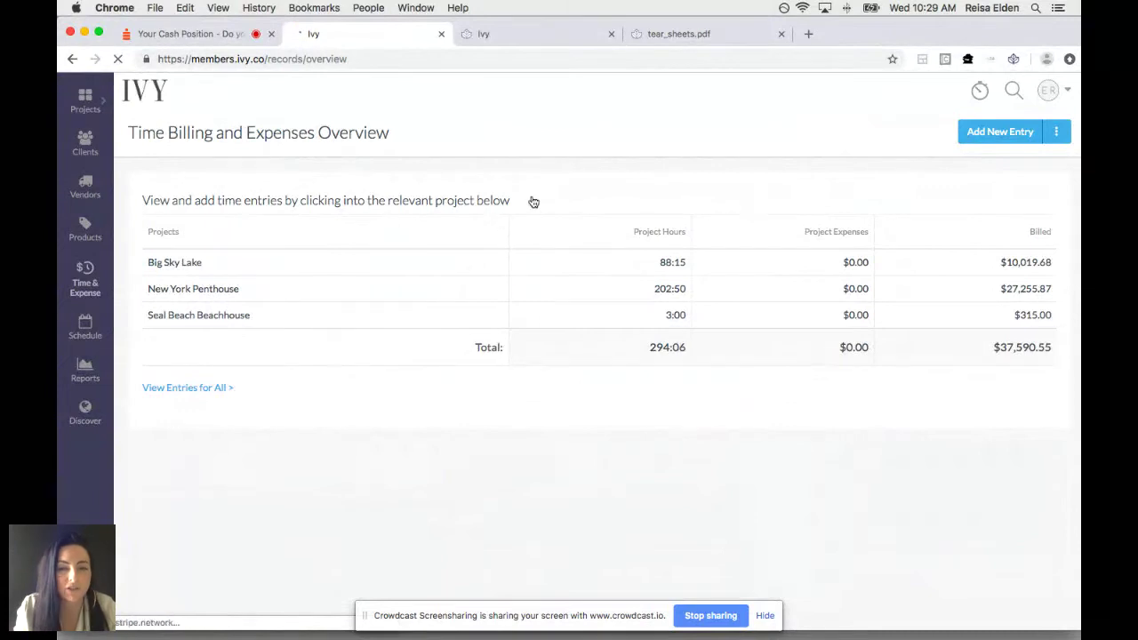
pyautogui.click(172, 269)
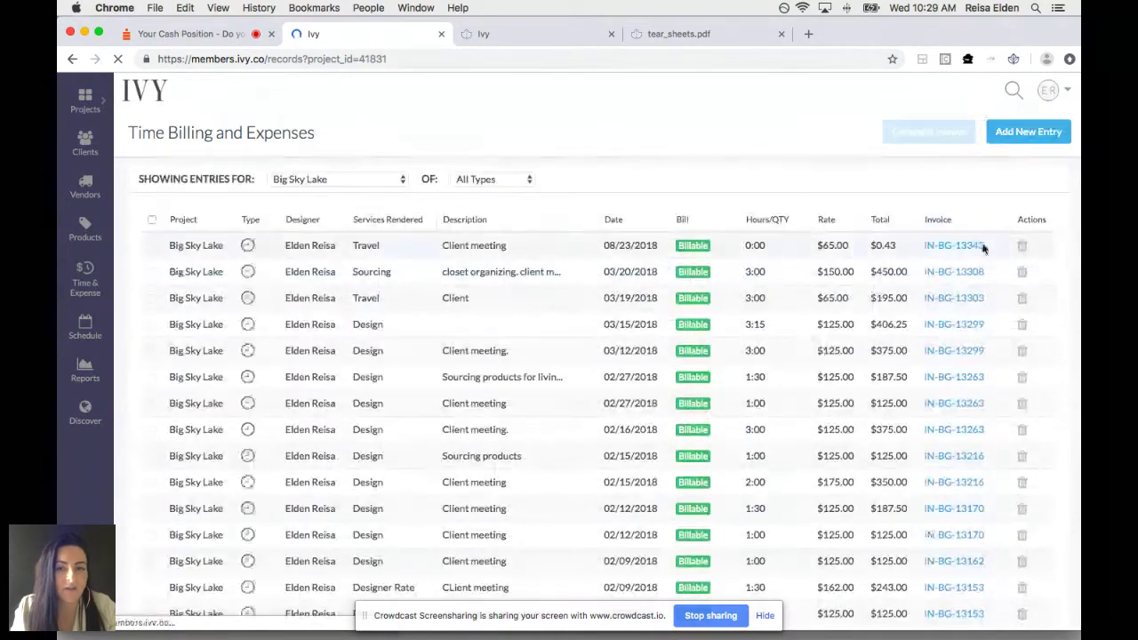
pyautogui.click(965, 274)
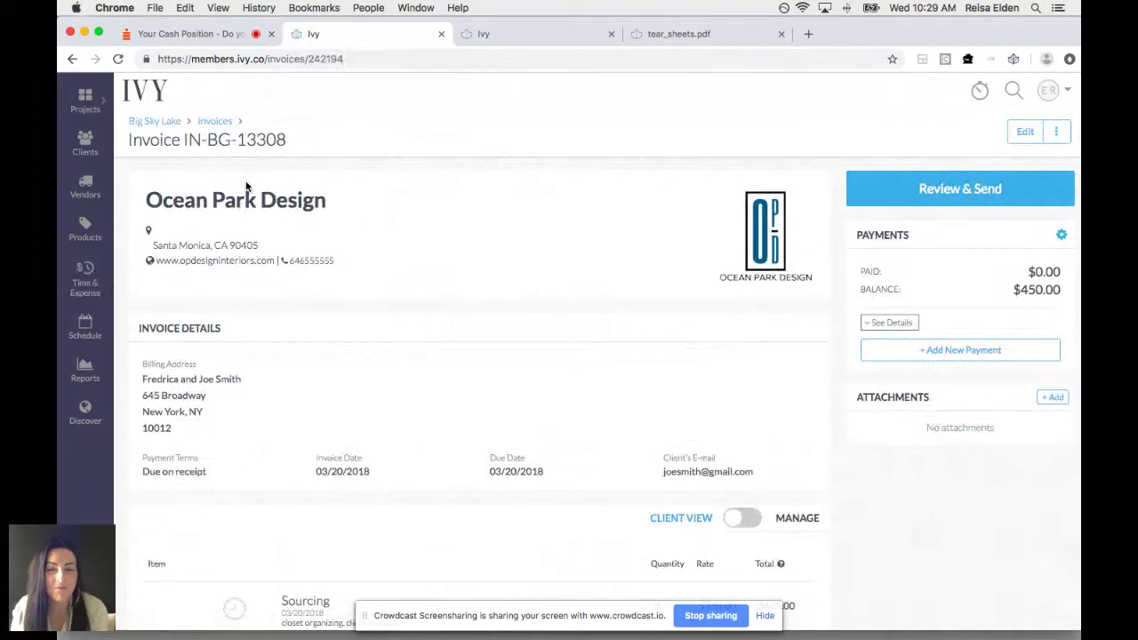
# Prepare the invoice for sending to the client, keeping Credit Card enabled as a payment option.
pyautogui.click(1043, 178)
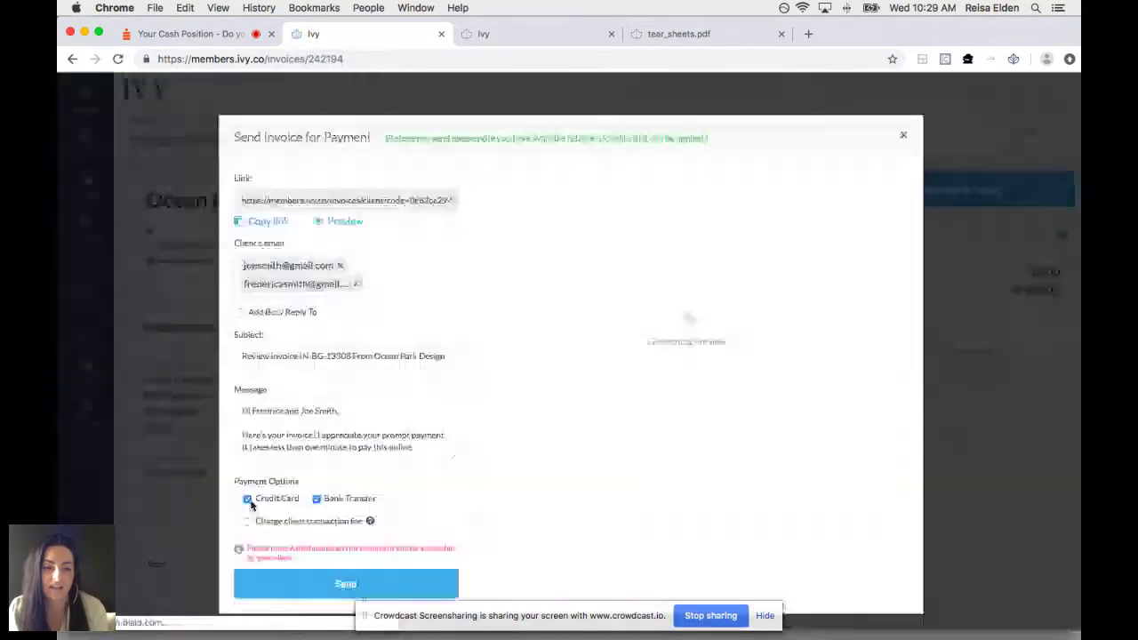
pyautogui.click(247, 499)
pyautogui.click(247, 499)
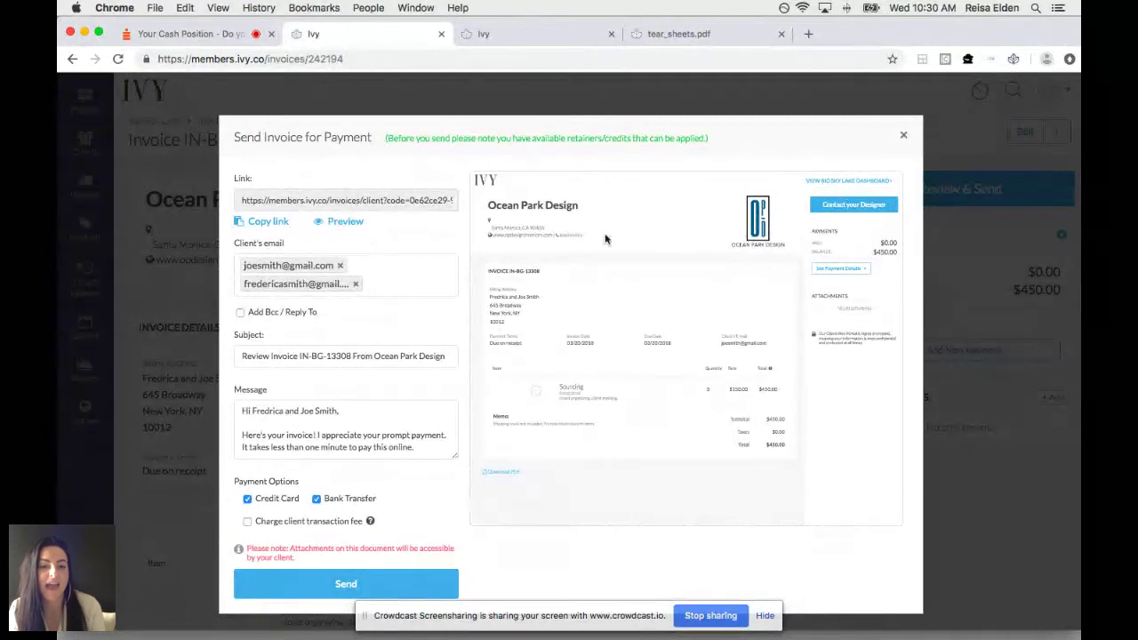
# Preview the invoice as the client sees it and examine the Outstanding and Closed sections of the Big Sky Lake dashboard.
pyautogui.click(348, 222)
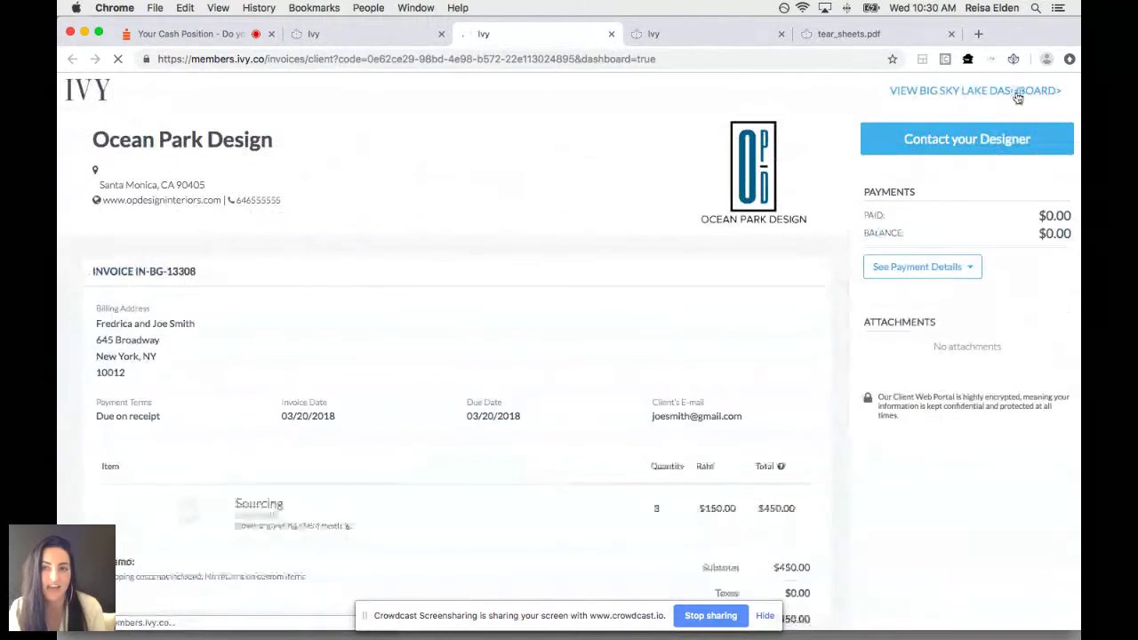
pyautogui.click(1014, 93)
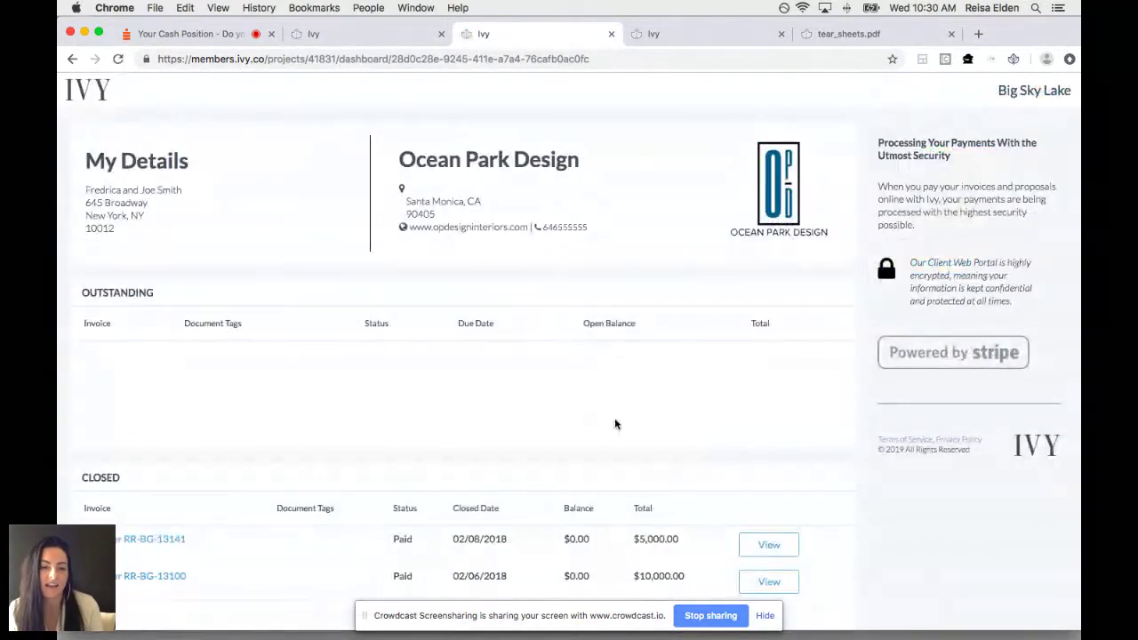
pyautogui.scroll(-1, 615, 424)
pyautogui.moveTo(79, 272); pyautogui.dragTo(145, 278)
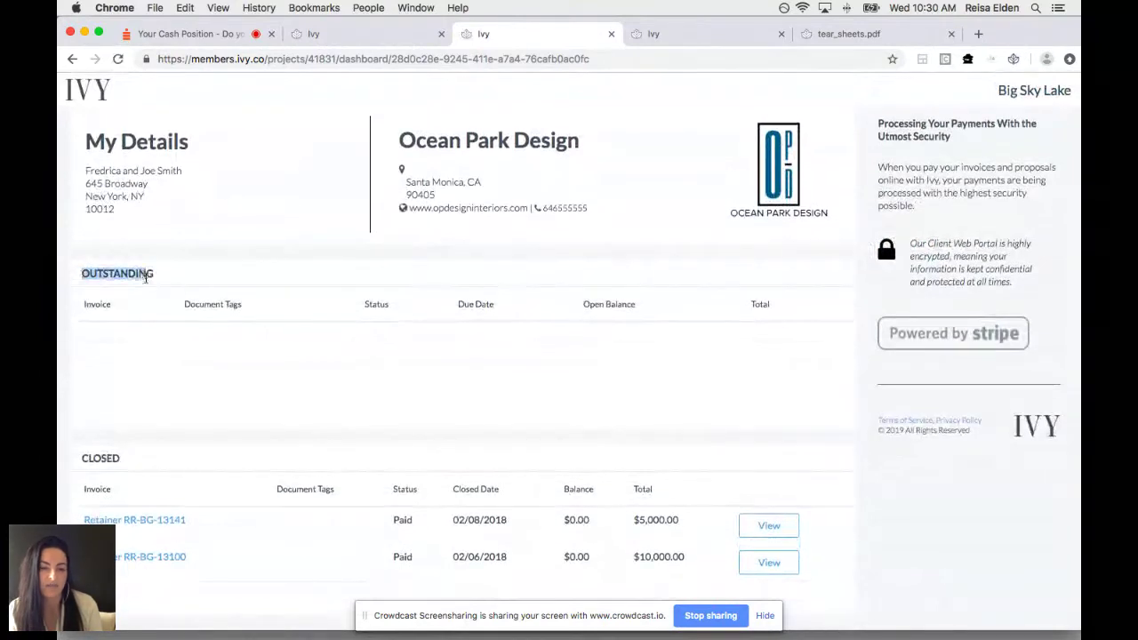
pyautogui.moveTo(83, 458); pyautogui.dragTo(130, 464)
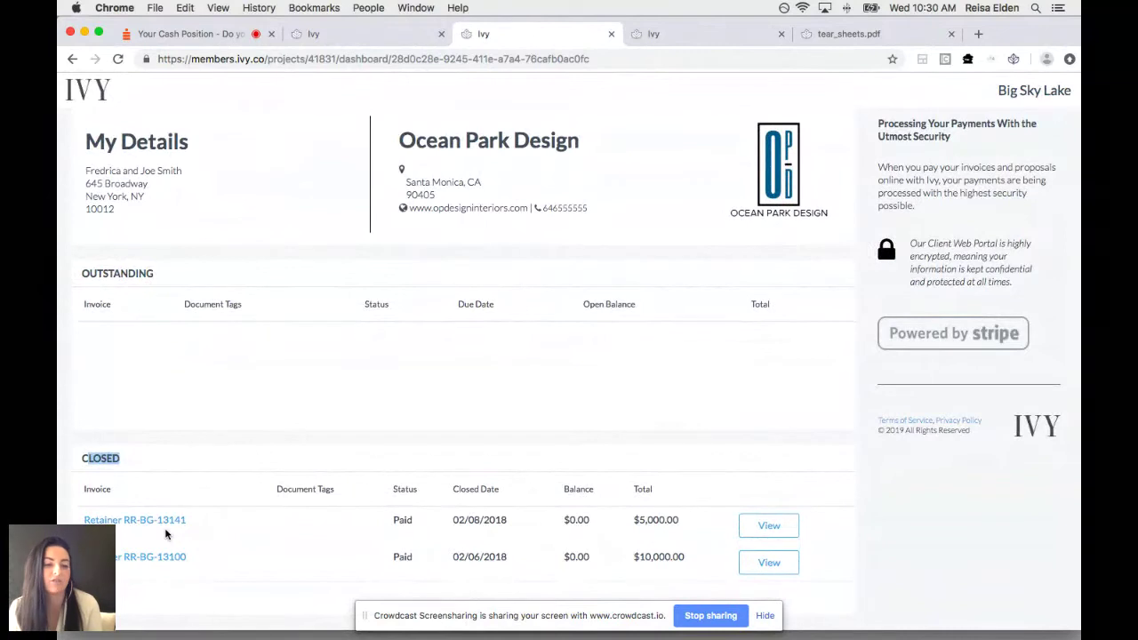
# Close the invoice sending form without sending and open the Proposals of the New York Penthouse project.
pyautogui.click(379, 42)
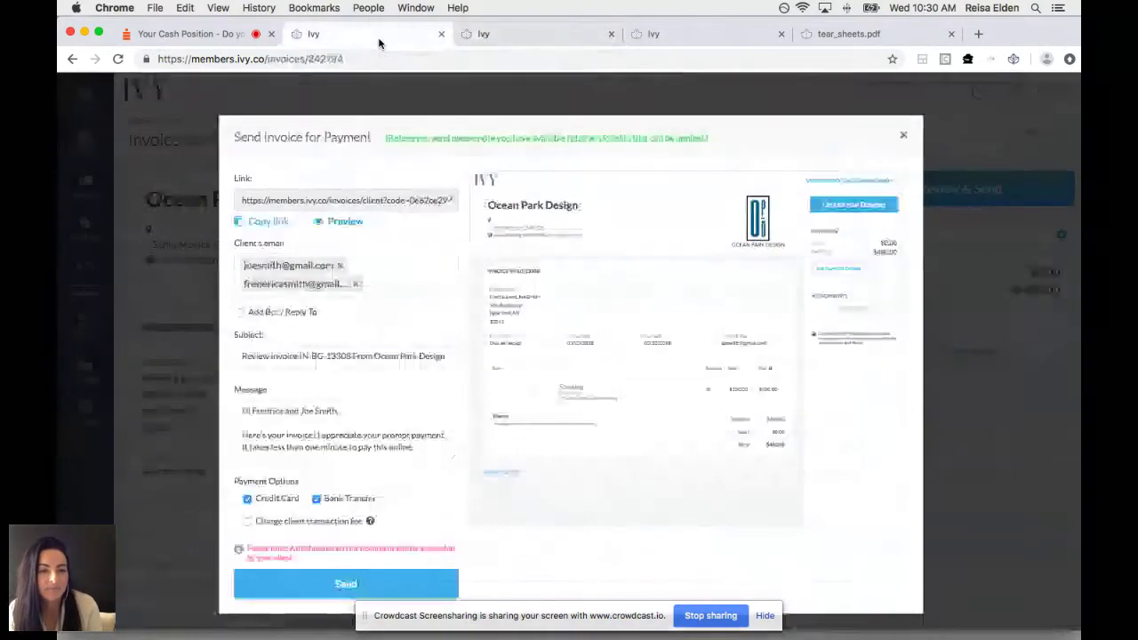
pyautogui.click(907, 135)
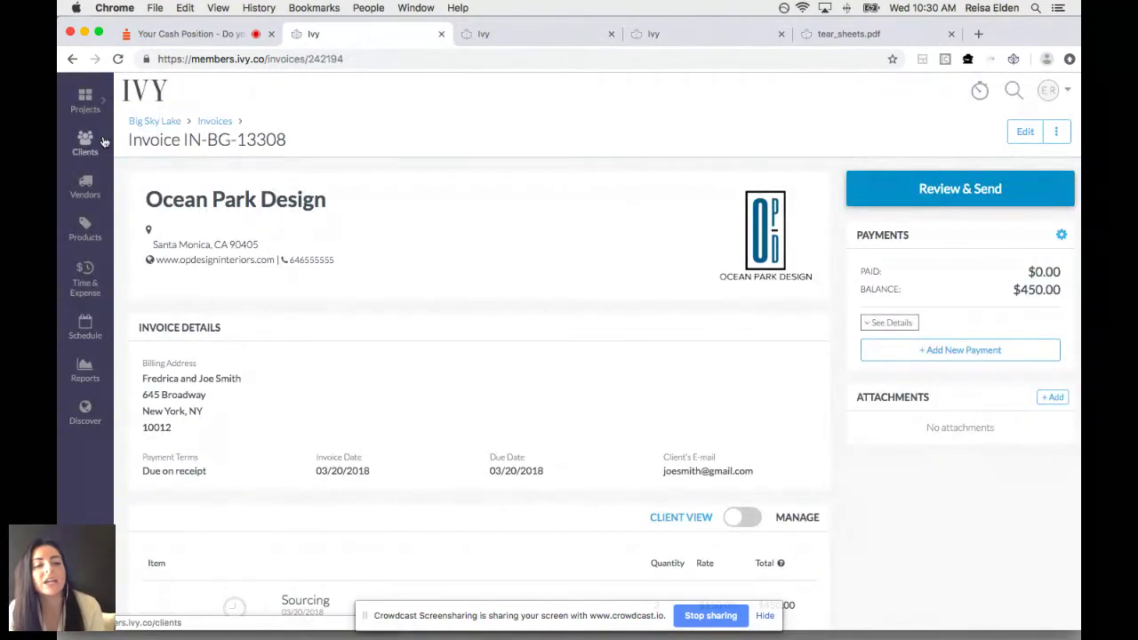
pyautogui.click(85, 111)
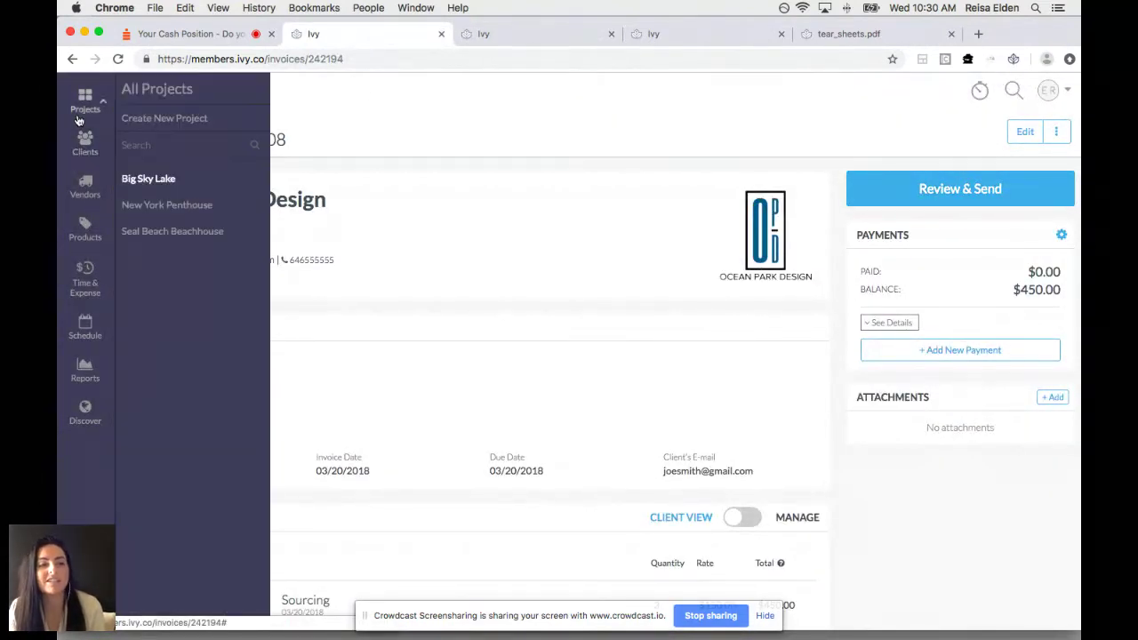
pyautogui.click(140, 206)
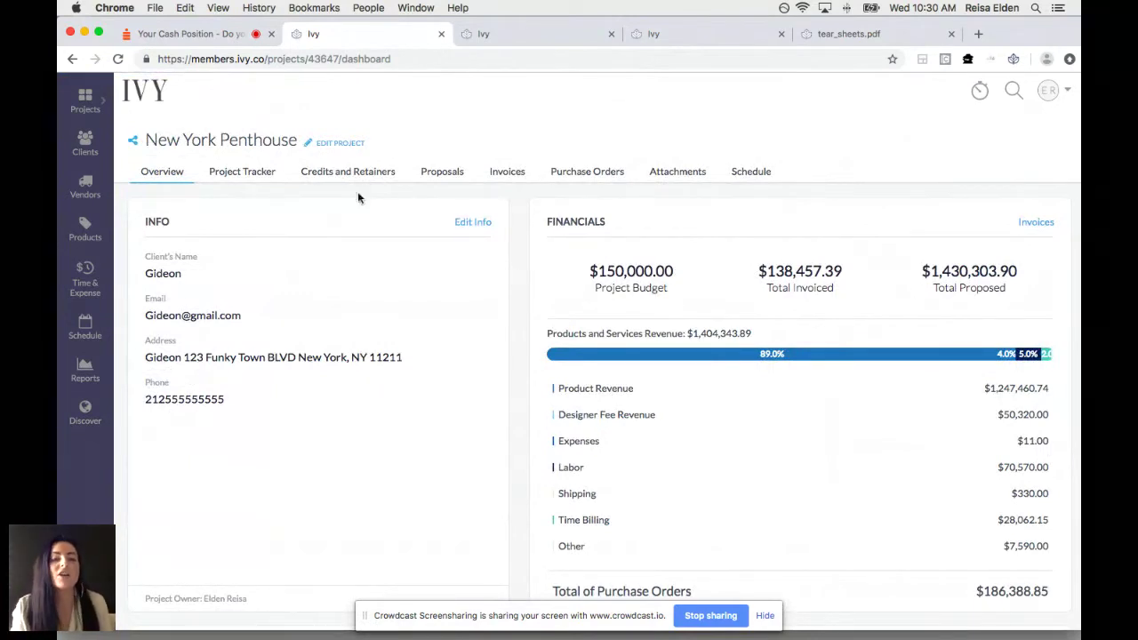
pyautogui.click(447, 173)
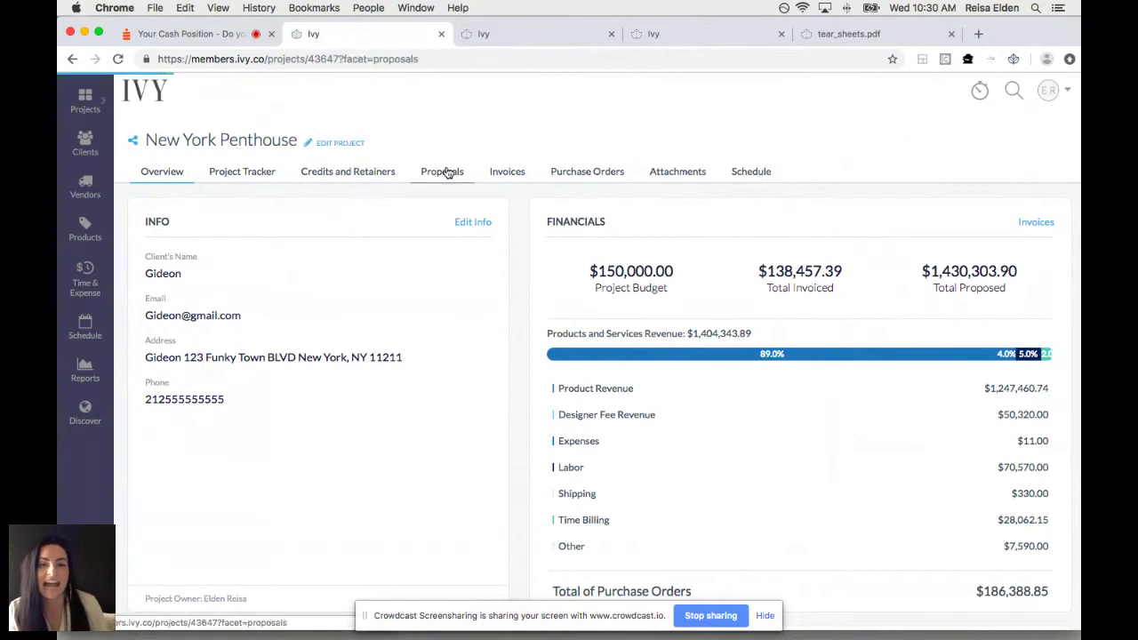
# Search the web for "the citizenry" in a new browser tab and open the Baya Lumbar Pillow product page.
pyautogui.click(978, 34)
pyautogui.write('citi')
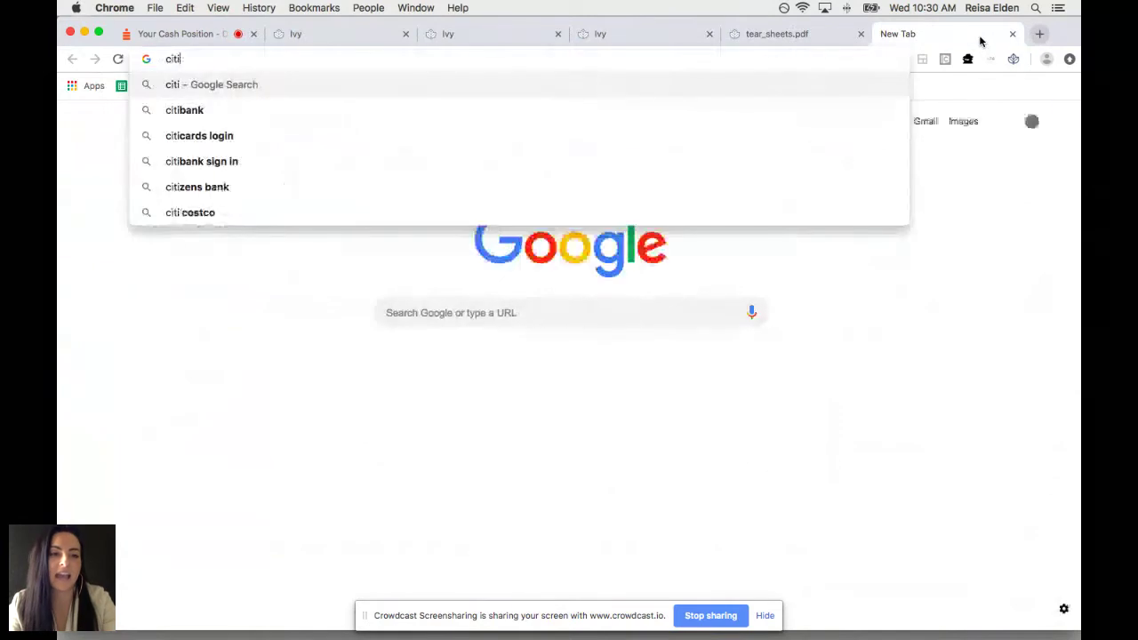
pyautogui.write('ze')
pyautogui.press('super+a')
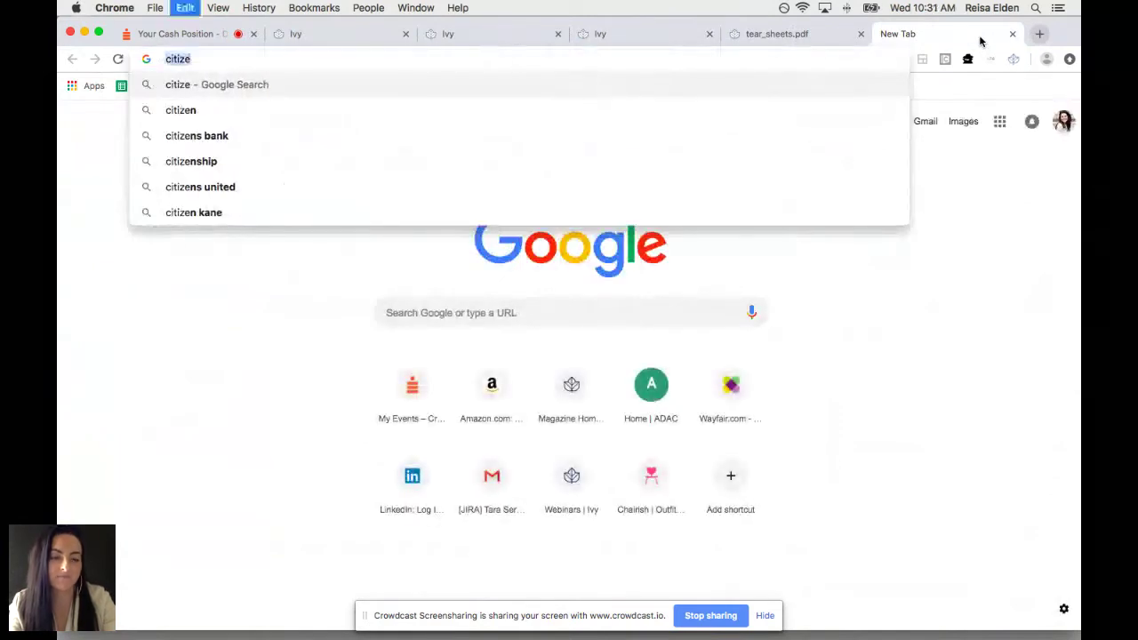
pyautogui.write('the z')
pyautogui.press('BackSpace')
pyautogui.write('citize')
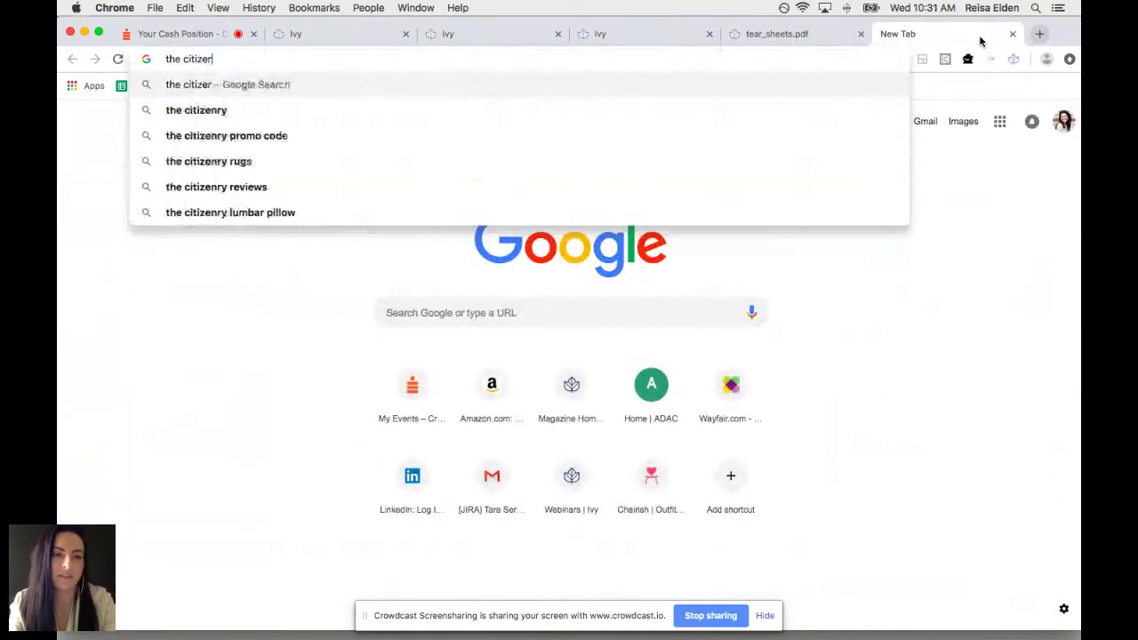
pyautogui.press('Down')
pyautogui.press('Return')
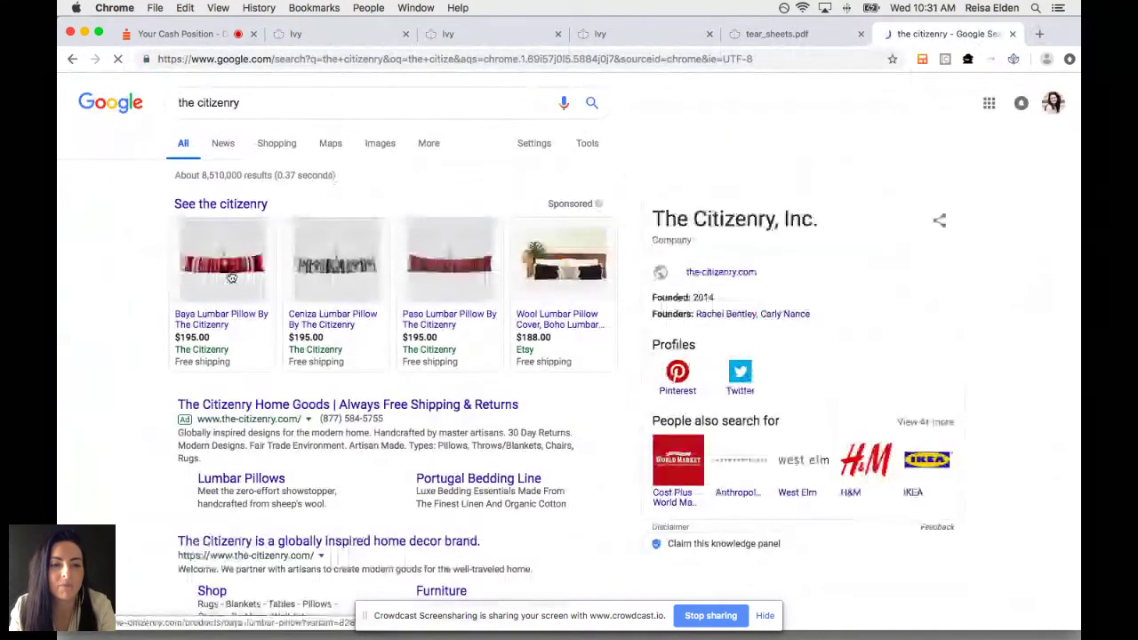
pyautogui.click(230, 275)
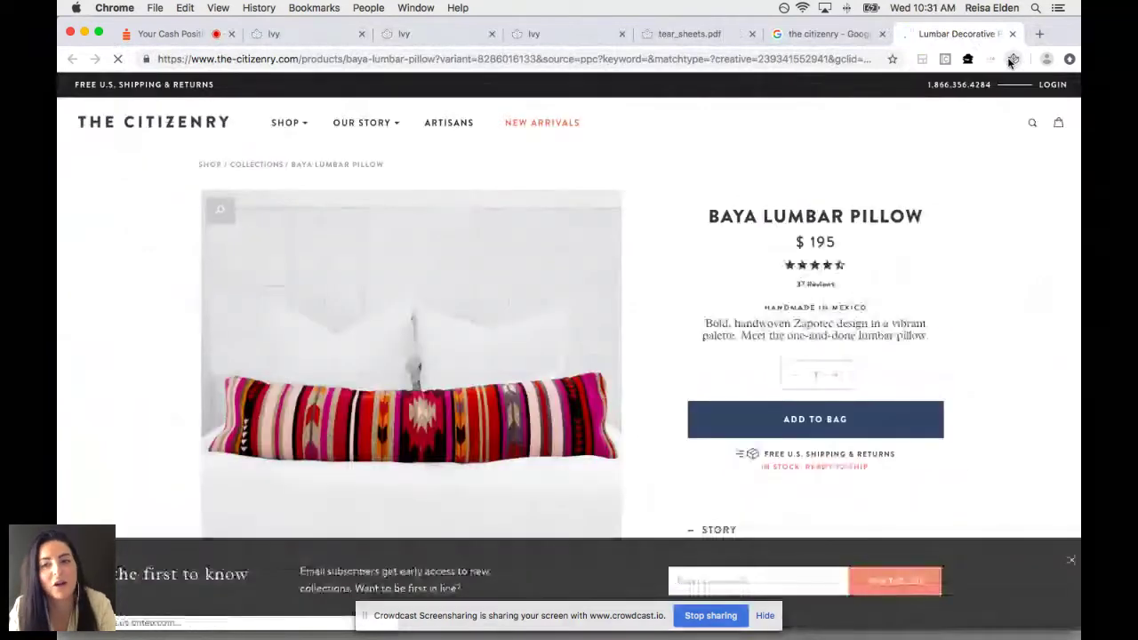
# Start a new product with the Ivy clipper and add the main pillow photo and the navy-bedding photo as images.
pyautogui.click(1013, 59)
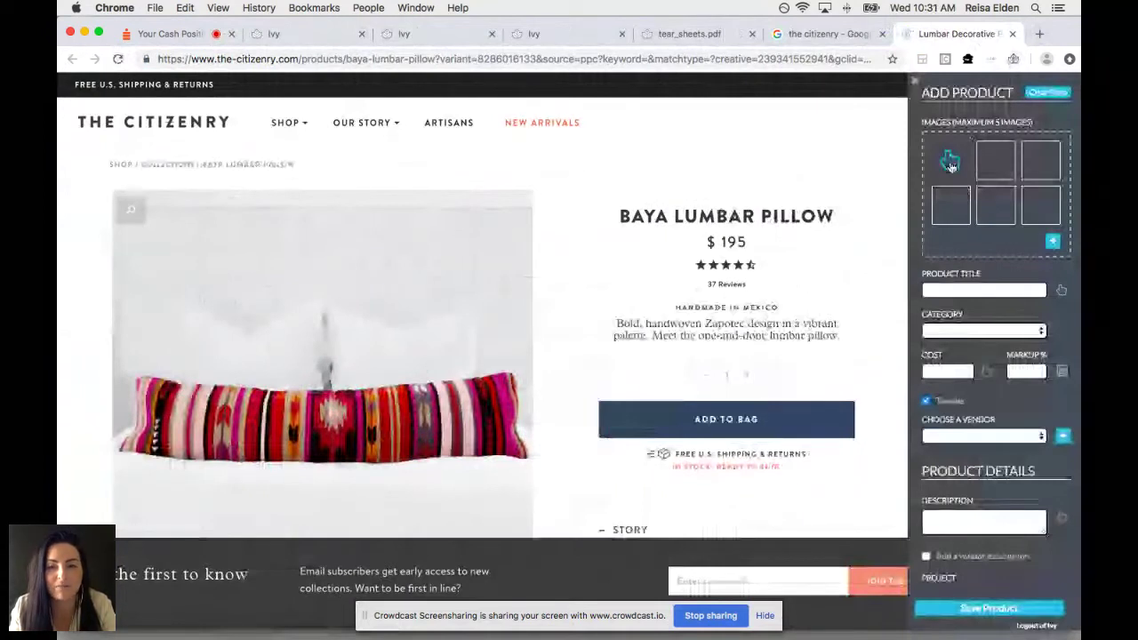
pyautogui.scroll(-5, 507, 368)
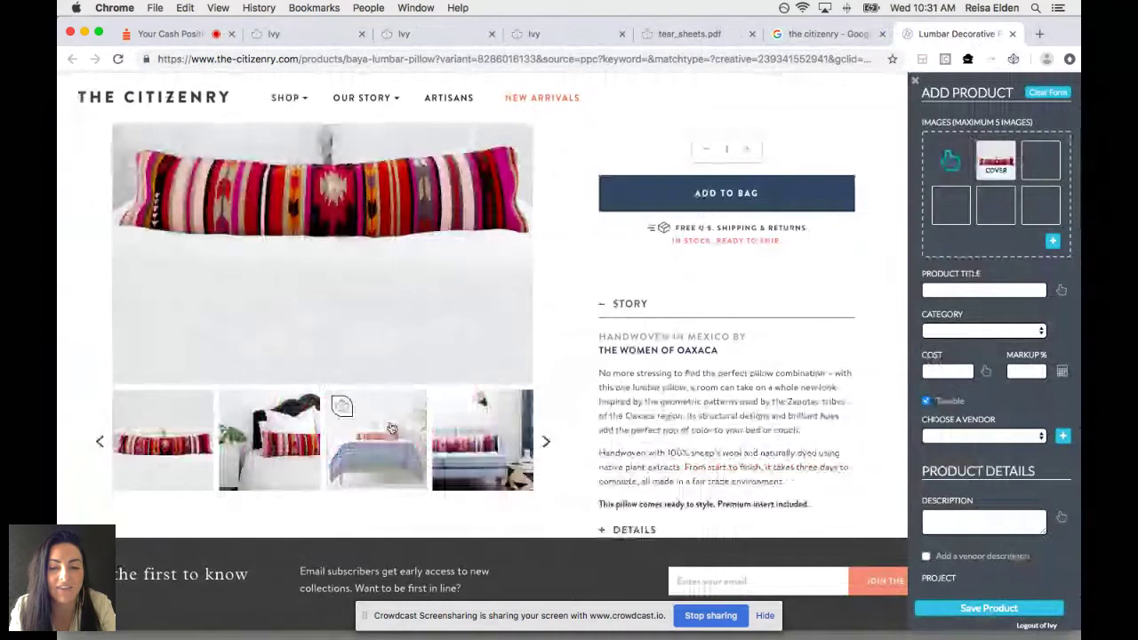
pyautogui.moveTo(391, 429); pyautogui.dragTo(1041, 160)
# Clip the title Baya Lumbar Pillow and the cost 195 from the product page and set the category to Accessories.
pyautogui.click(1013, 288)
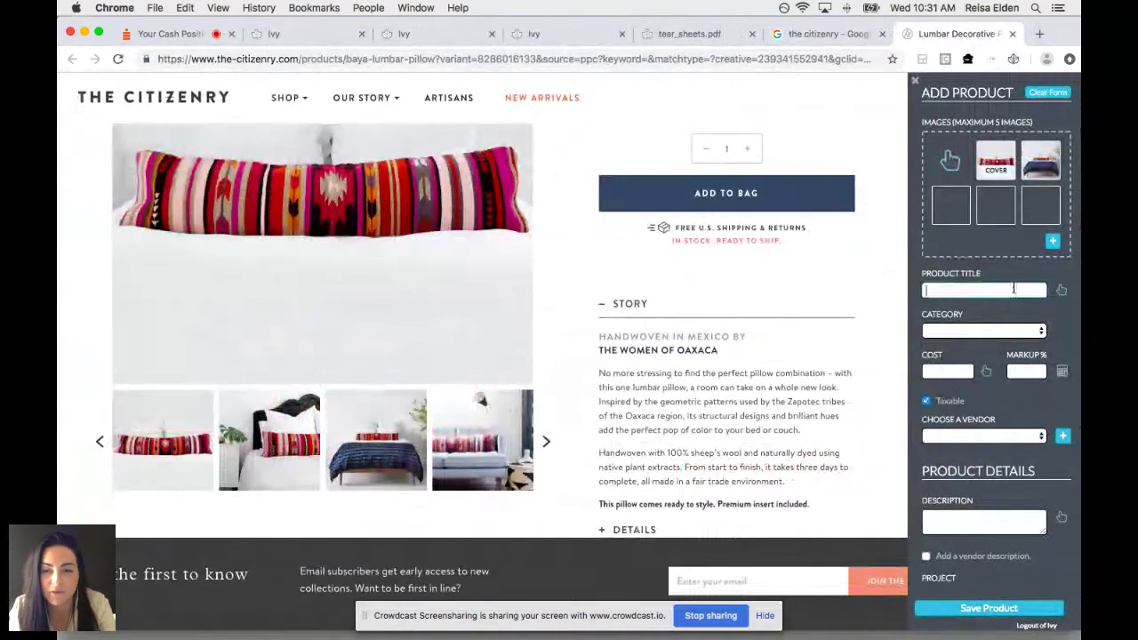
pyautogui.click(1060, 294)
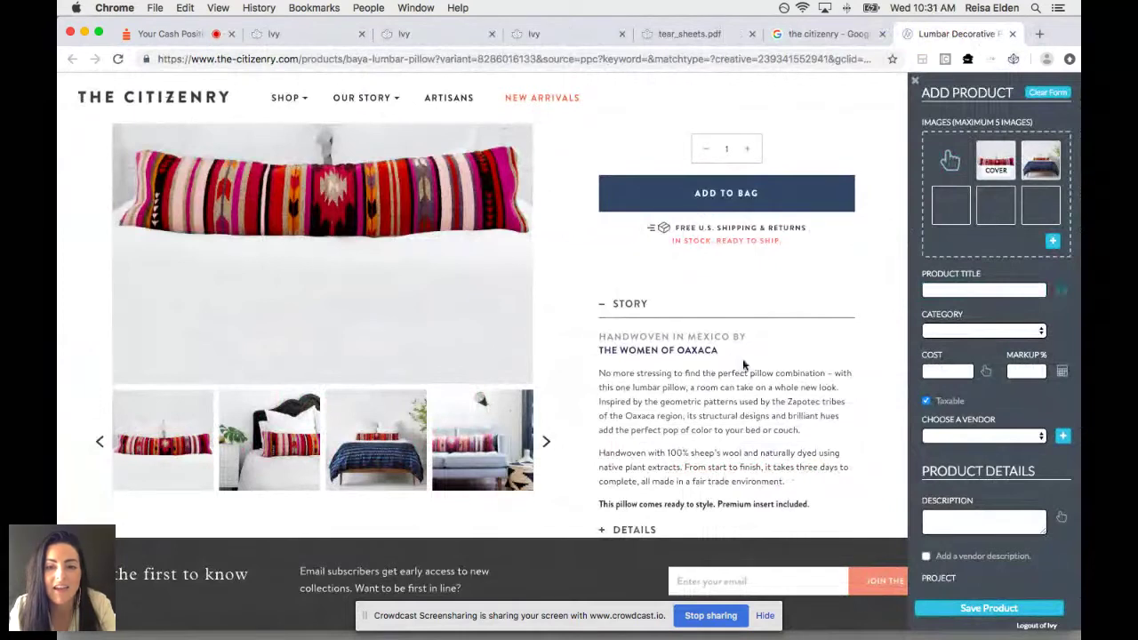
pyautogui.scroll(5, 745, 364)
pyautogui.click(986, 371)
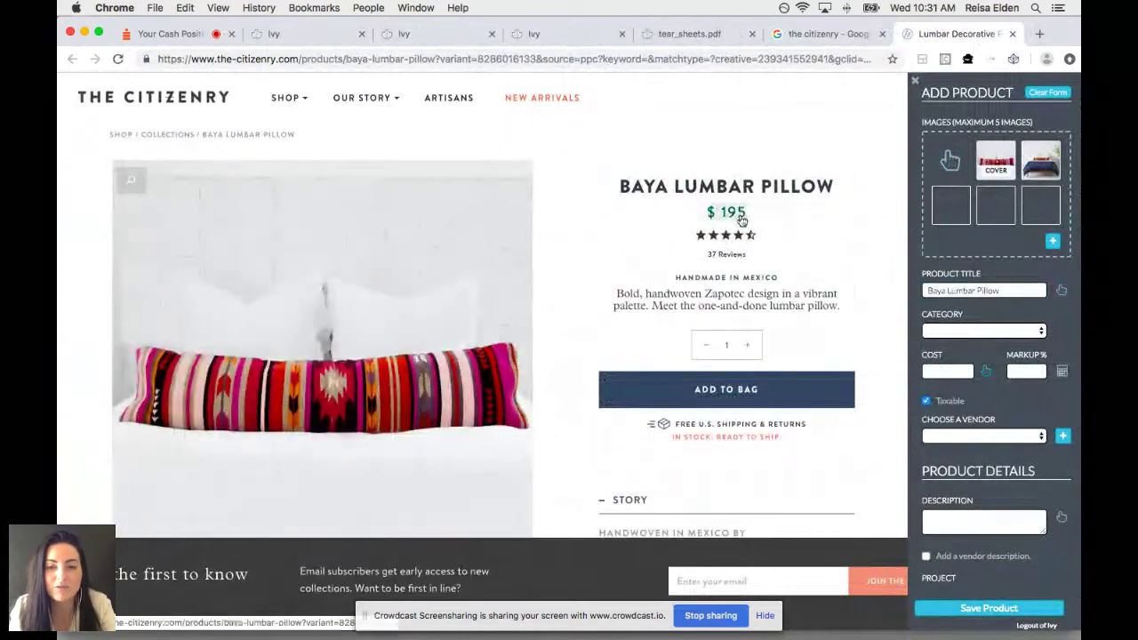
pyautogui.click(1002, 335)
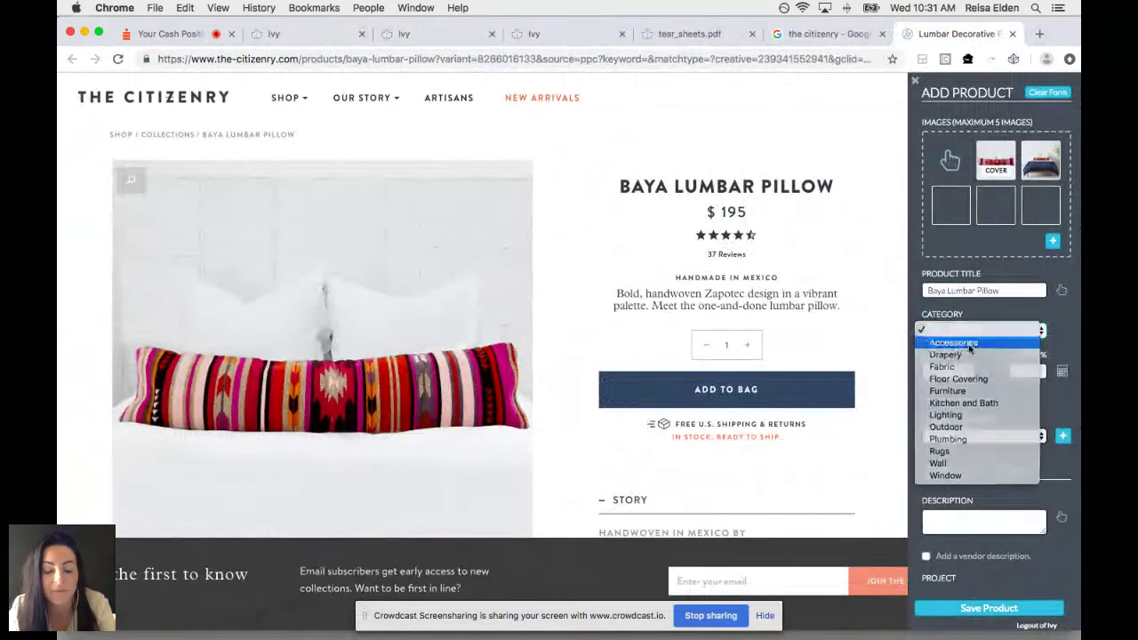
pyautogui.click(970, 345)
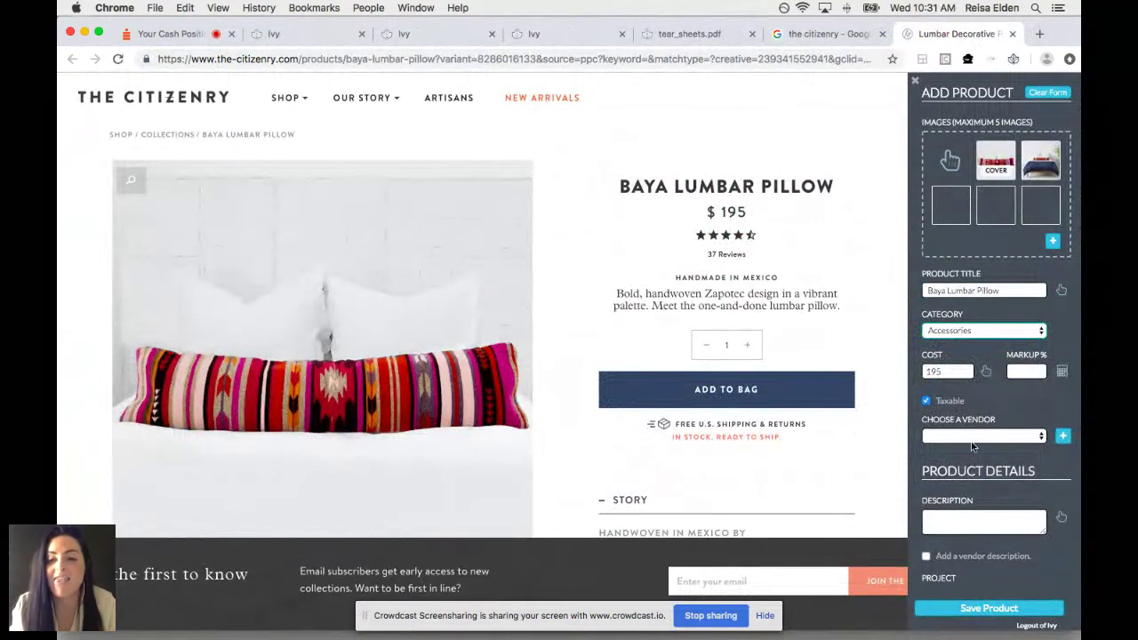
# Look through the existing vendor list for The Citizenry and close it without choosing a vendor.
pyautogui.click(972, 446)
pyautogui.write('circa Lighting')
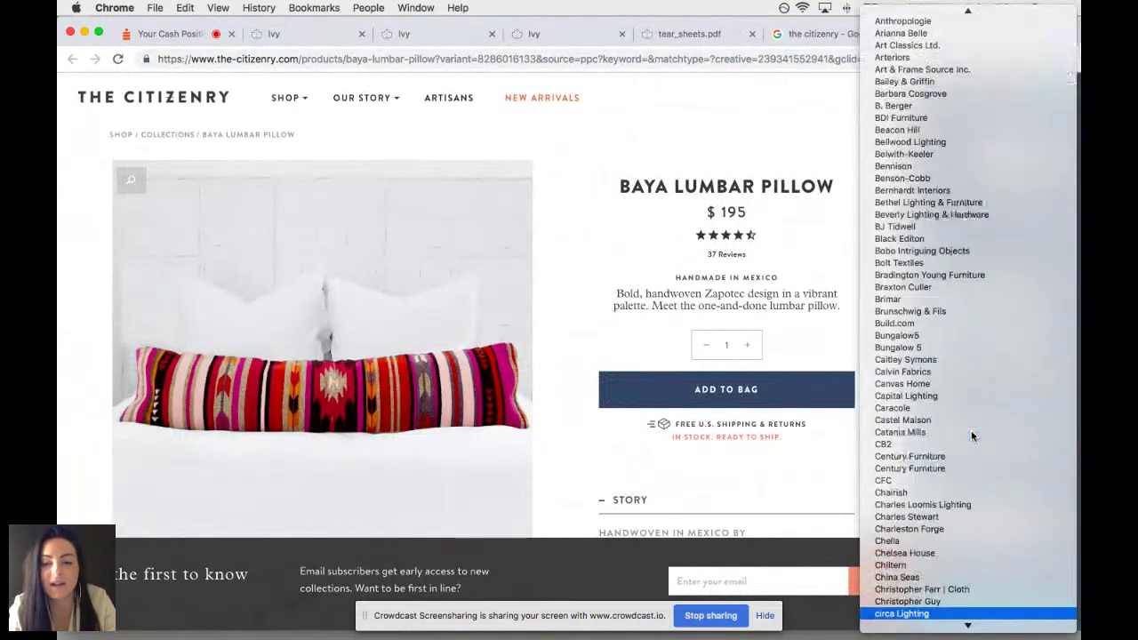
pyautogui.press('Down')
pyautogui.press('Down')
pyautogui.press('Down')
pyautogui.press('Down')
pyautogui.press('Down')
pyautogui.scroll(-20, 971, 429)
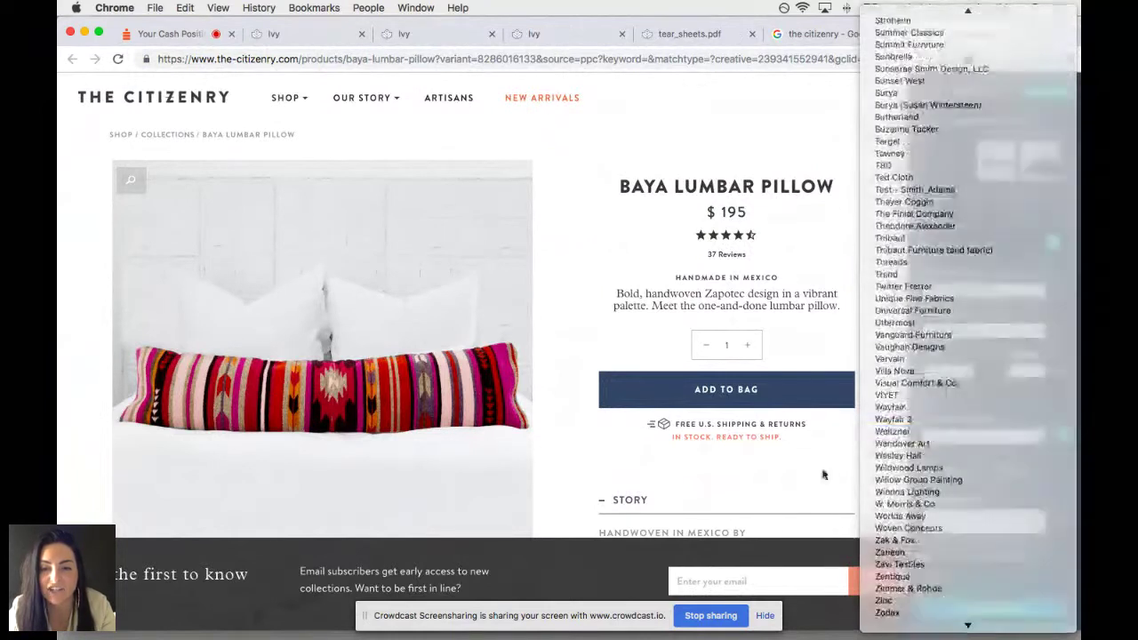
pyautogui.click(823, 475)
# Add a new vendor to the product with the company name The Citizenry.
pyautogui.click(1061, 438)
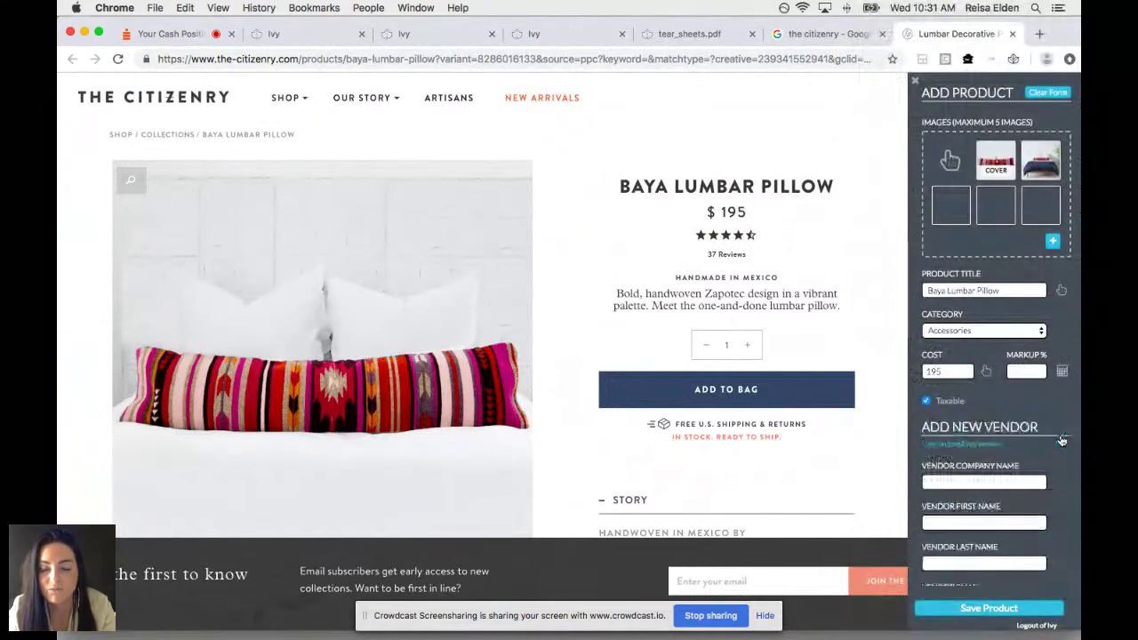
pyautogui.click(944, 482)
pyautogui.write('The')
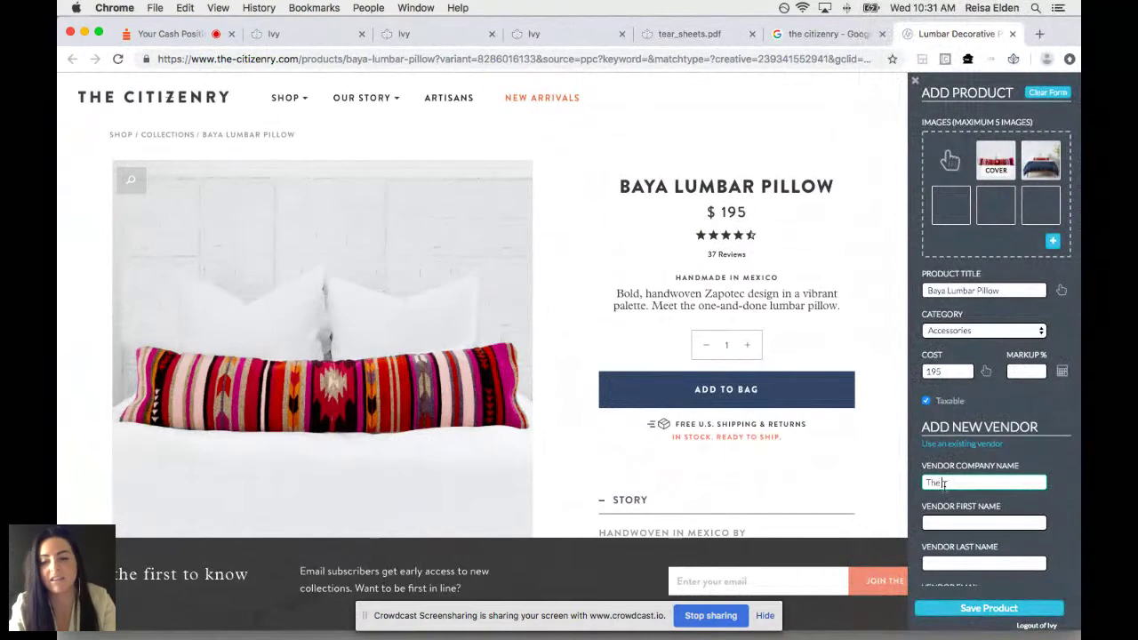
pyautogui.press('Tab')
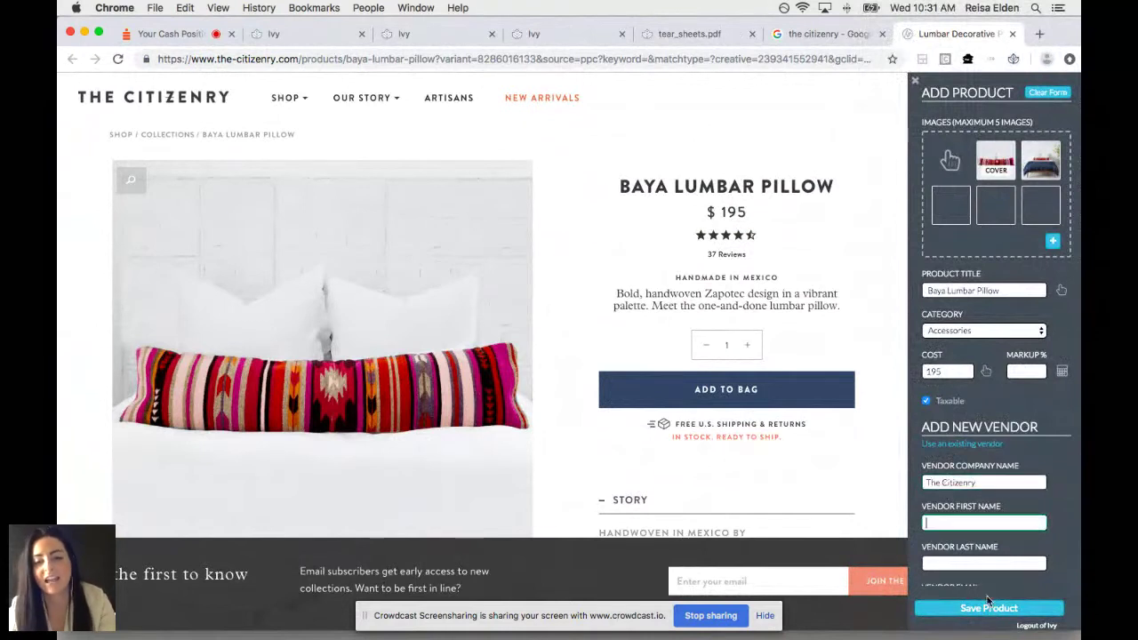
# Clip the page's short text about the bold, handwoven Zapotec design as the description and assign the product to the Big Sky Lake project.
pyautogui.scroll(-3, 982, 567)
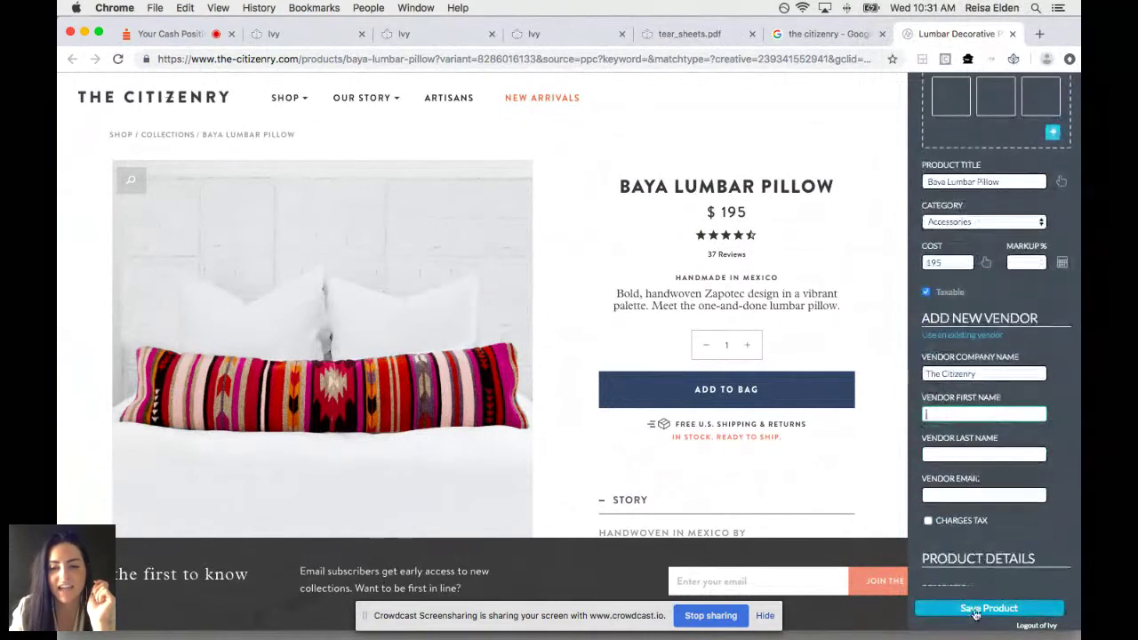
pyautogui.scroll(-3, 978, 533)
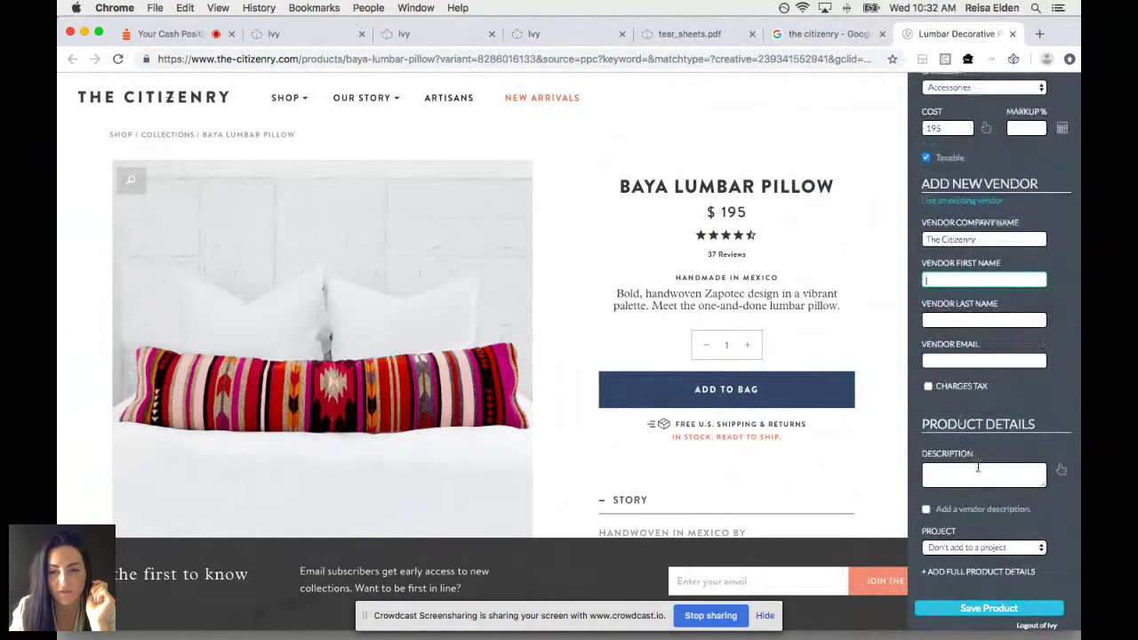
pyautogui.tripleClick(661, 294)
pyautogui.moveTo(661, 294); pyautogui.dragTo(991, 469)
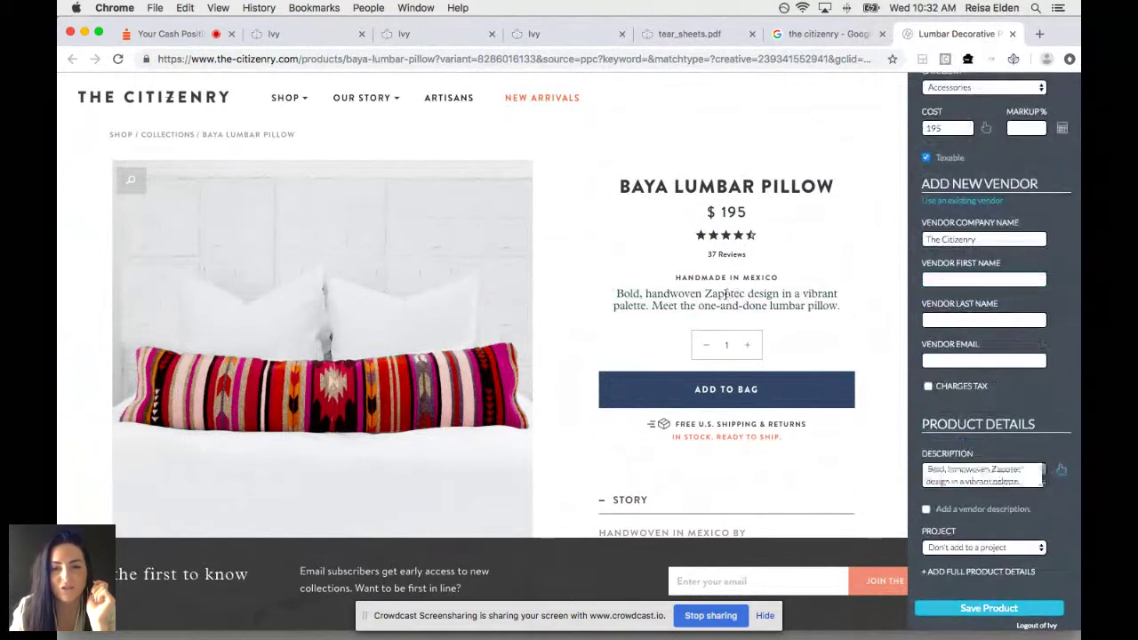
pyautogui.click(977, 547)
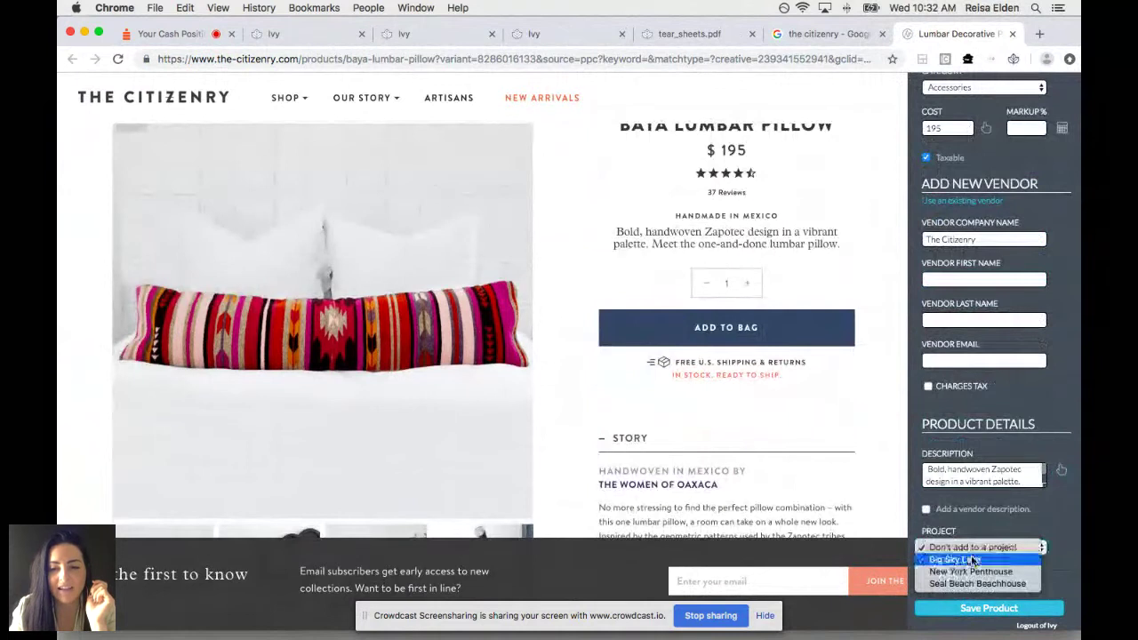
pyautogui.click(973, 560)
# Clip the page's measurements, 12"H x 48"W, into the product's dimensions and save the product to the library.
pyautogui.scroll(-6, 987, 551)
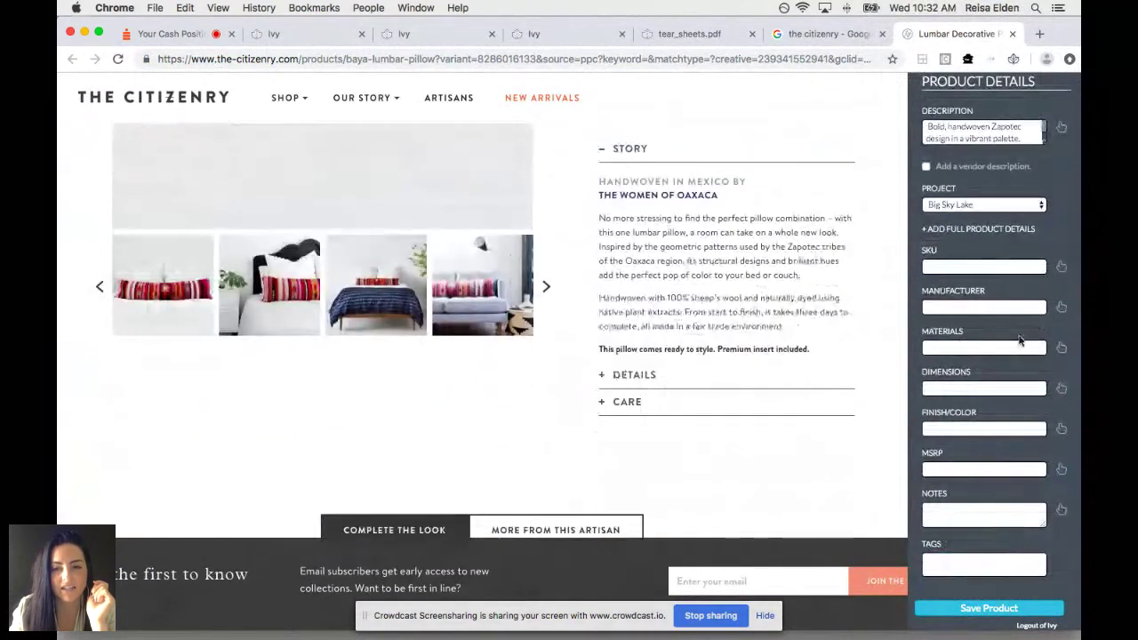
pyautogui.click(644, 377)
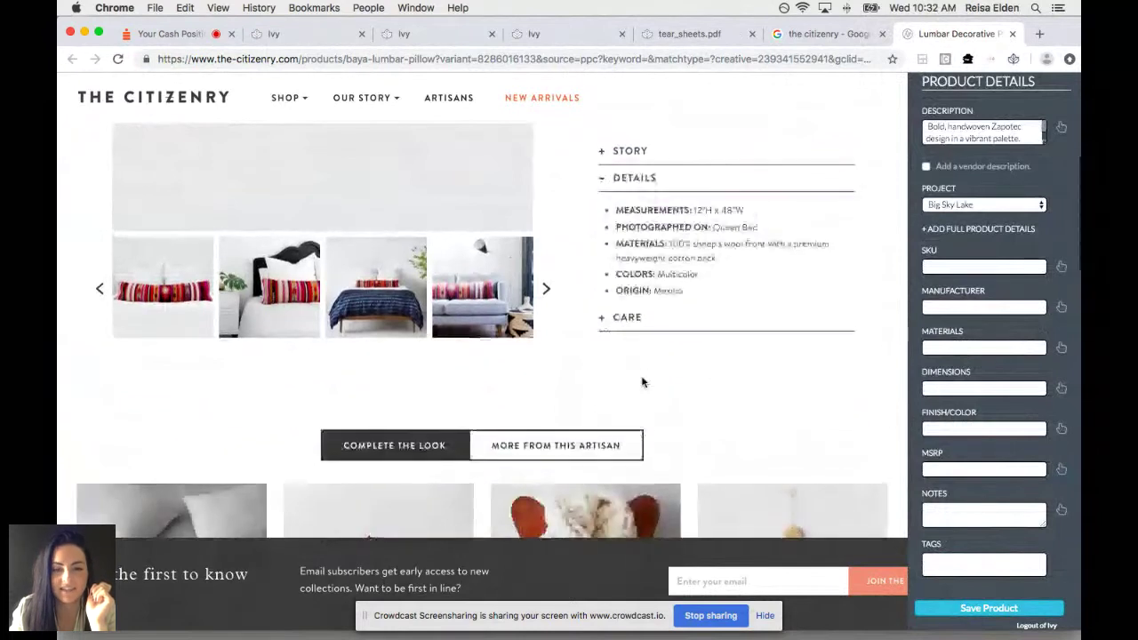
pyautogui.click(1061, 388)
pyautogui.click(774, 212)
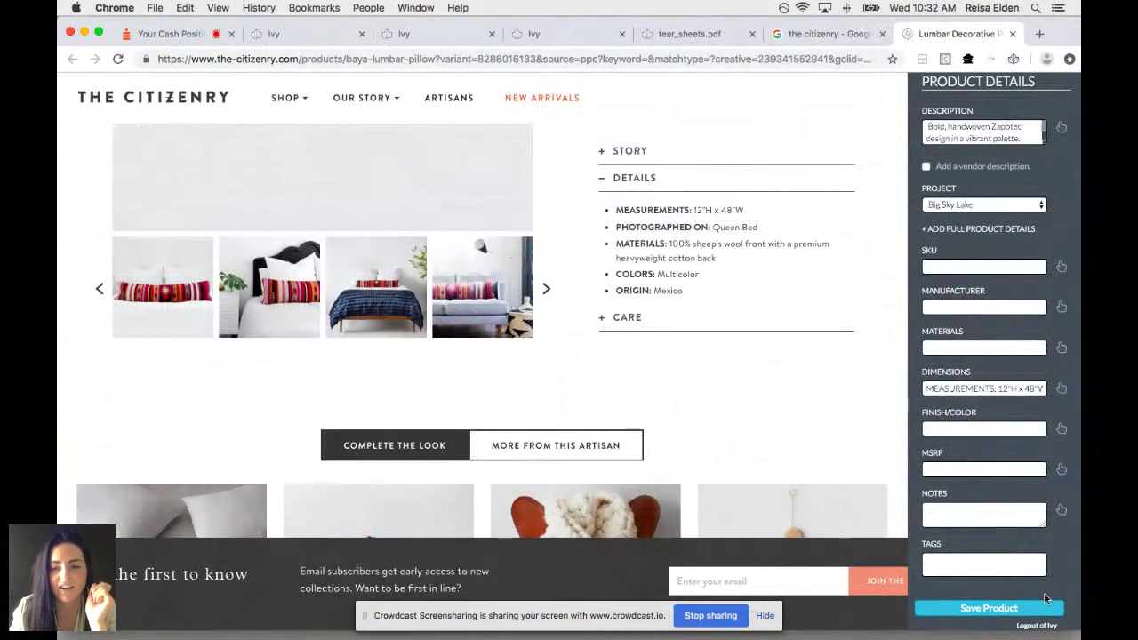
pyautogui.click(1027, 609)
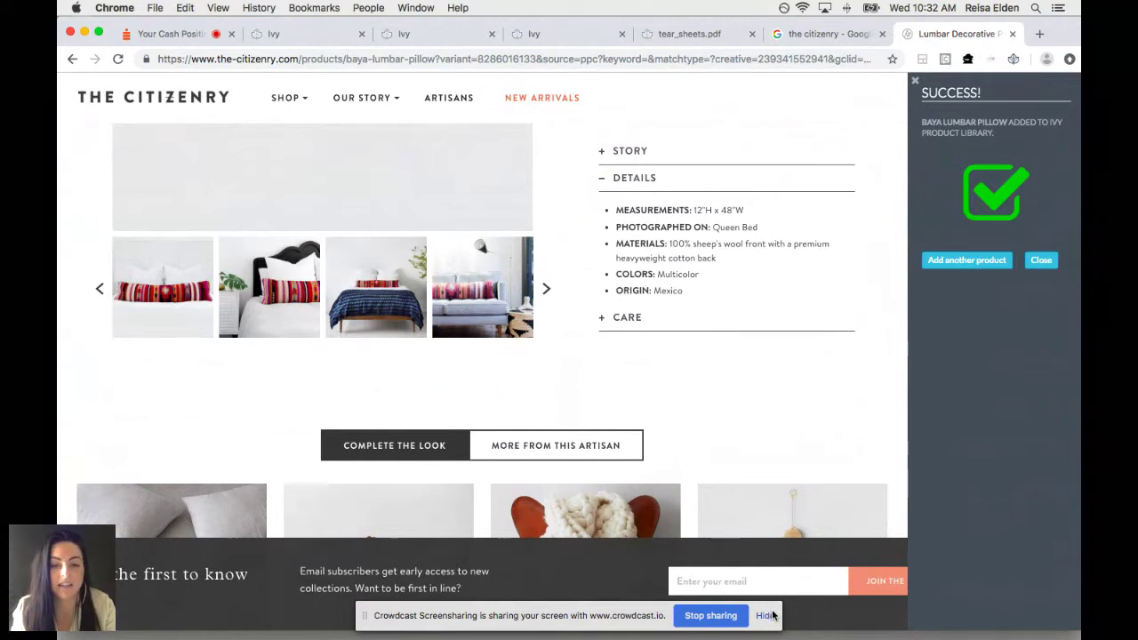
pyautogui.click(765, 615)
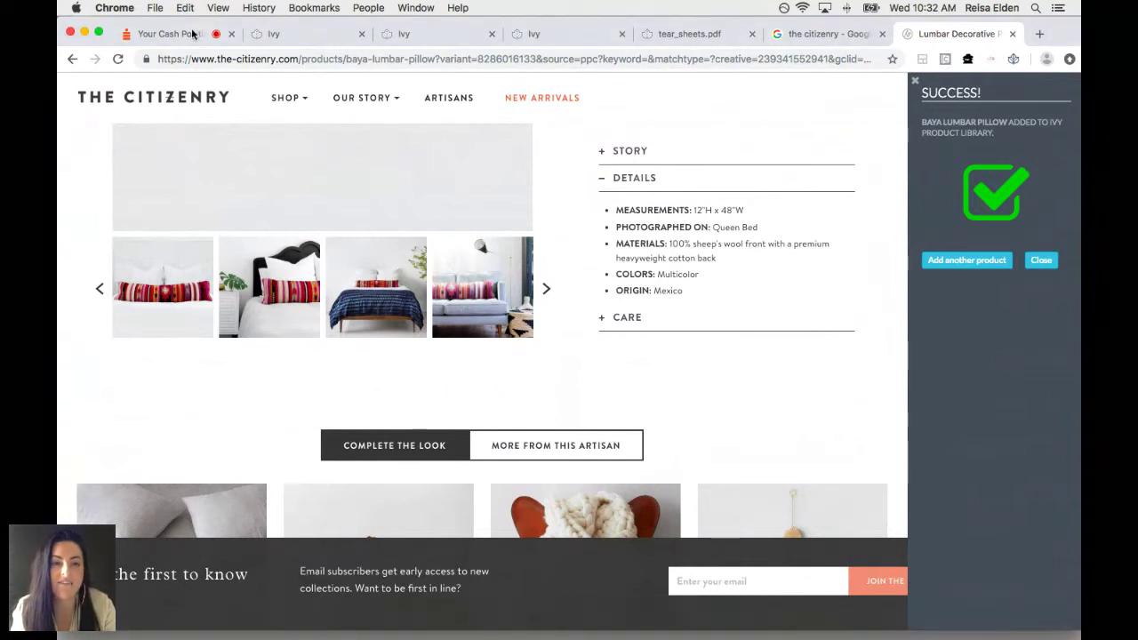
# Switch to Ivy, open the Proposals of the Big Sky Lake project and start a new proposal.
pyautogui.click(274, 36)
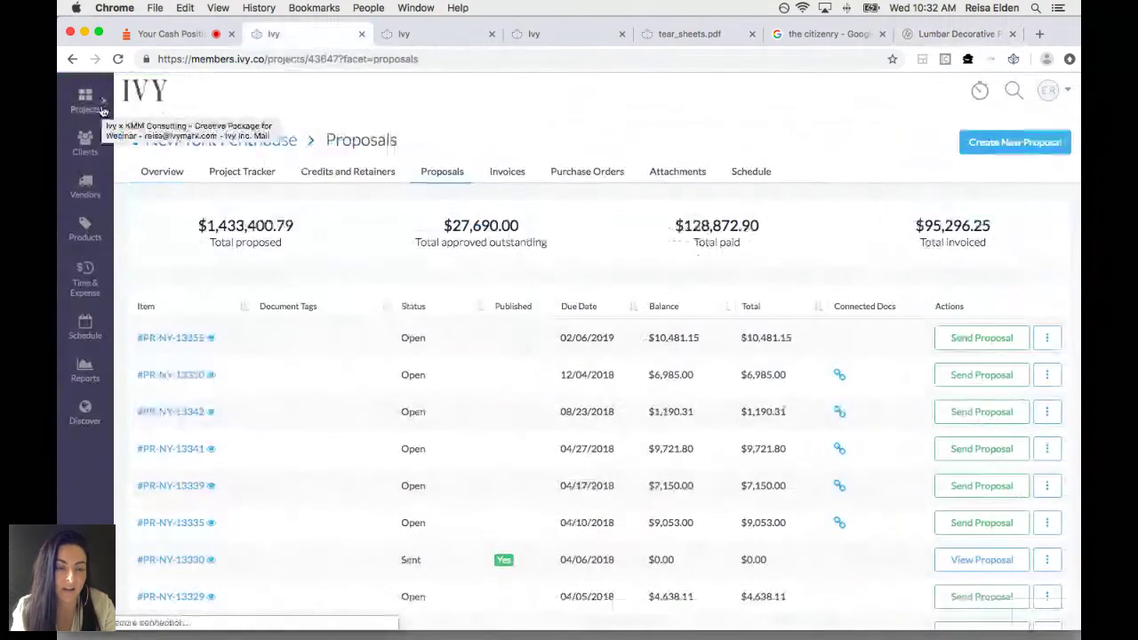
pyautogui.moveTo(102, 110)
pyautogui.click(137, 178)
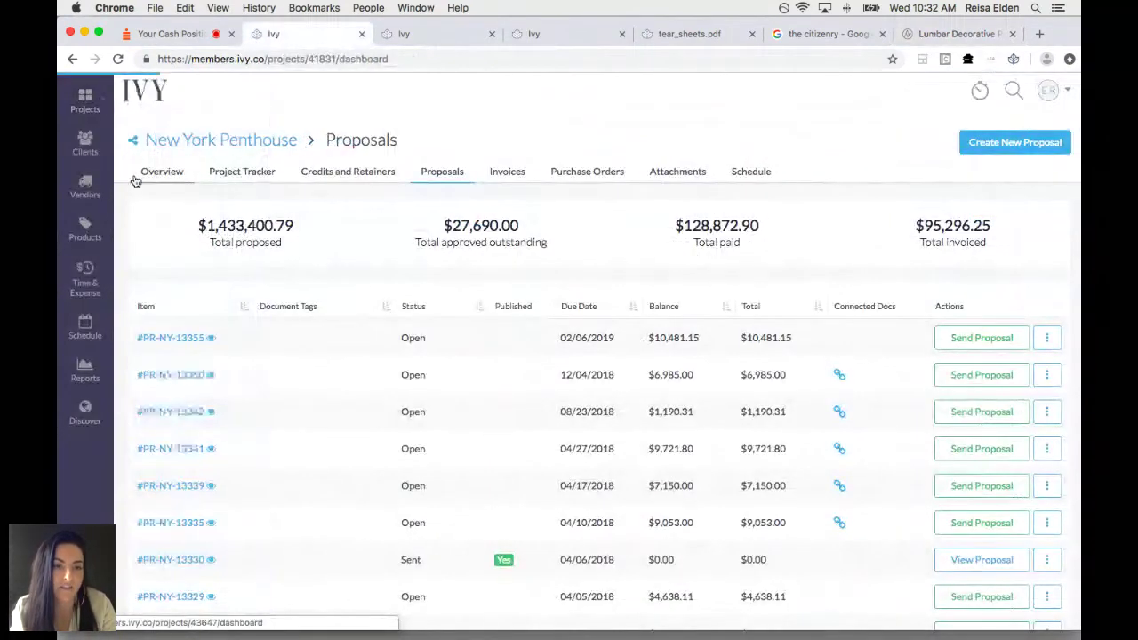
pyautogui.click(442, 181)
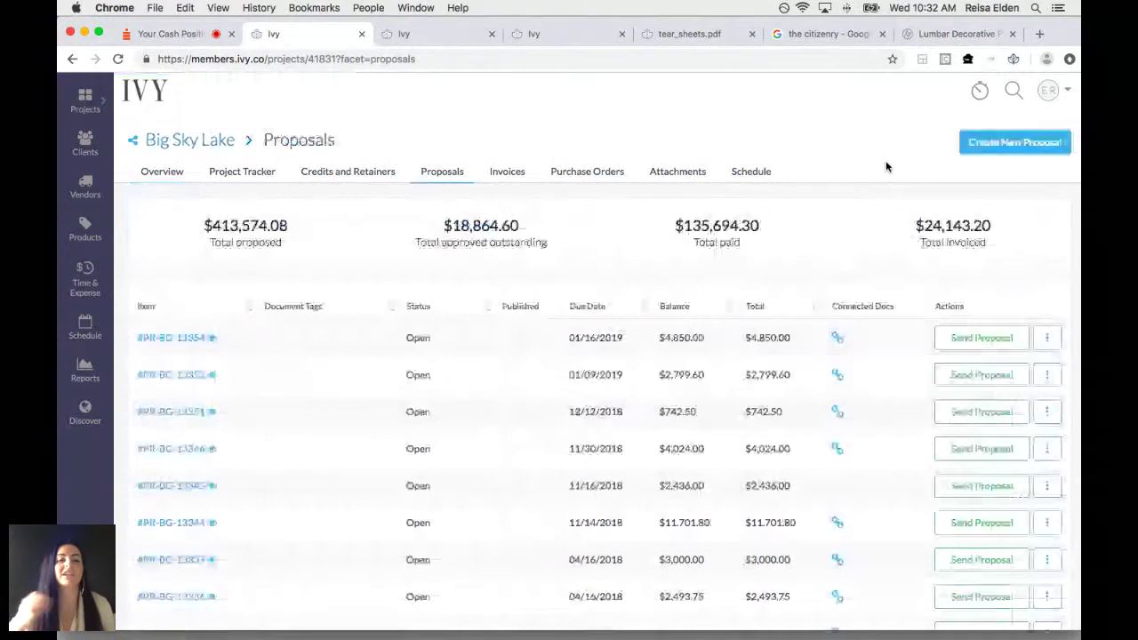
pyautogui.click(980, 146)
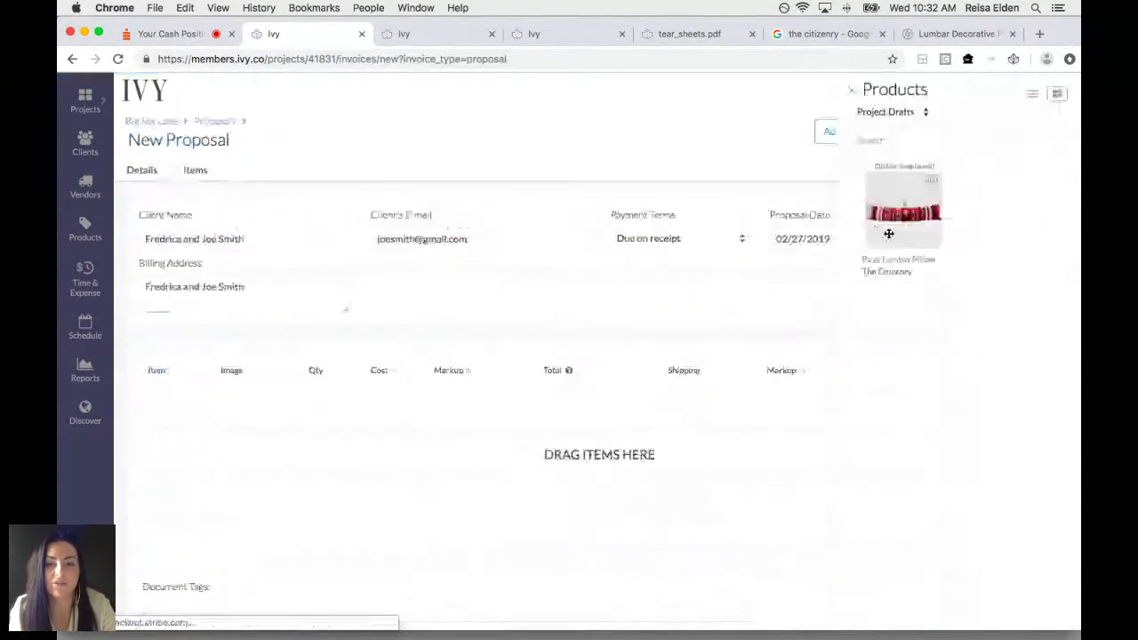
# Add the drafted Baya Lumbar Pillow, the Hollywood Regency armchair, the Capiz shell pendant light and the Bathroom Redesign service to the proposal.
pyautogui.click(888, 232)
pyautogui.click(885, 111)
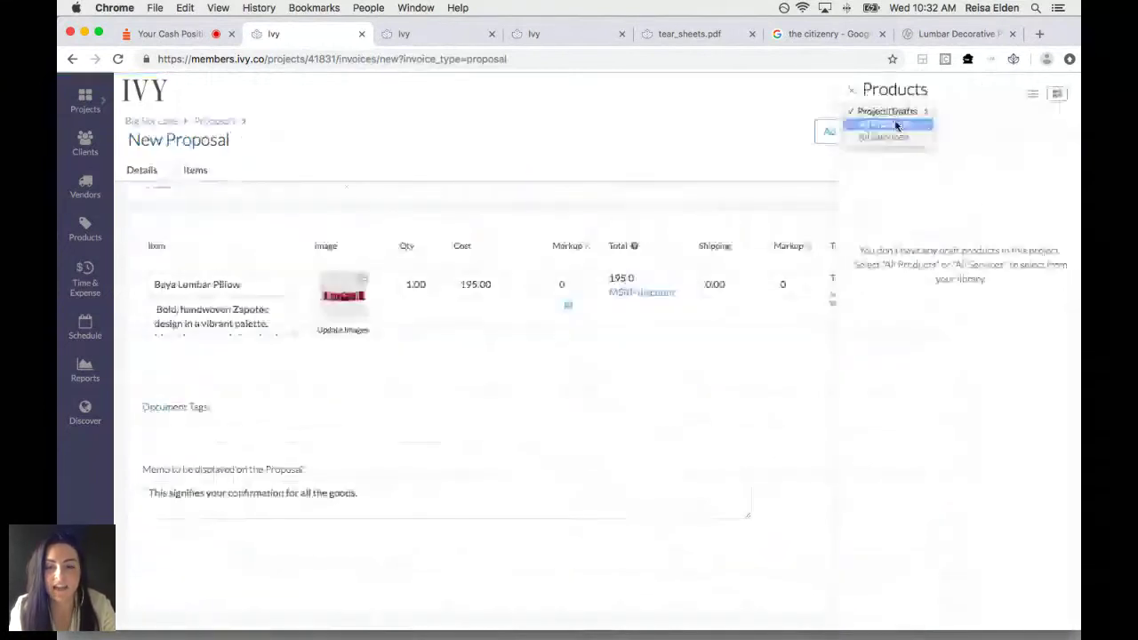
pyautogui.click(889, 124)
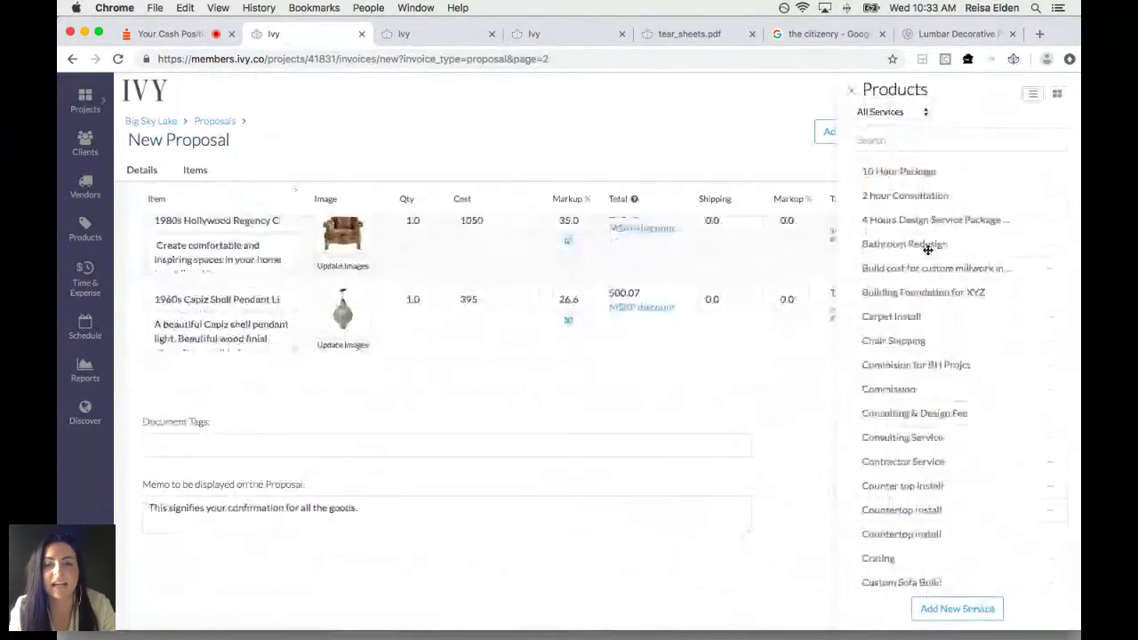
pyautogui.click(860, 244)
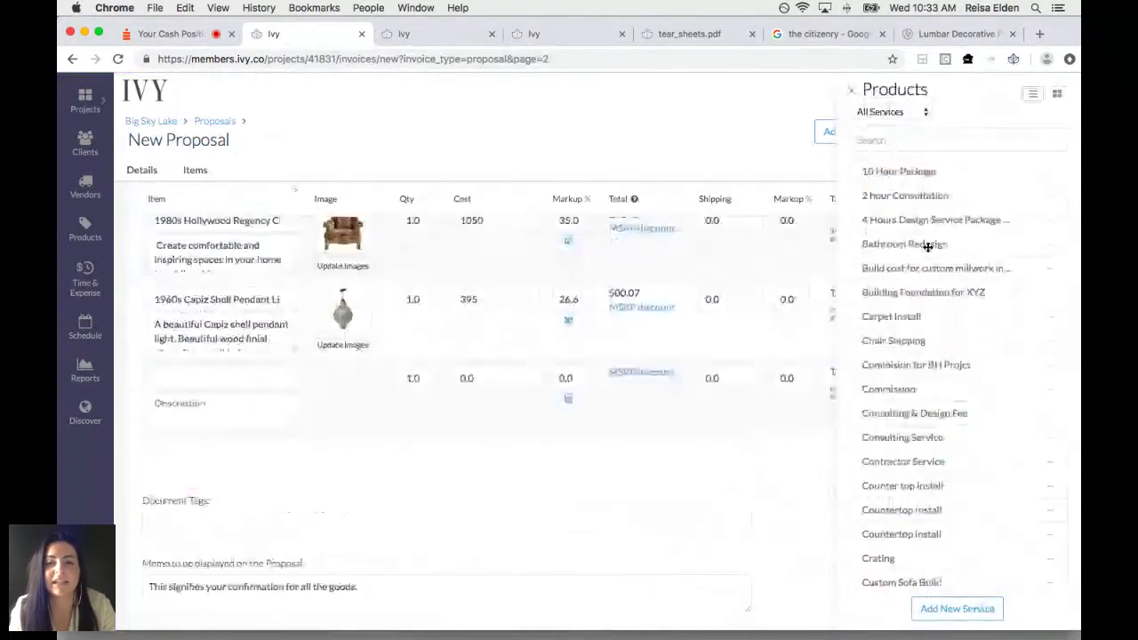
pyautogui.click(851, 91)
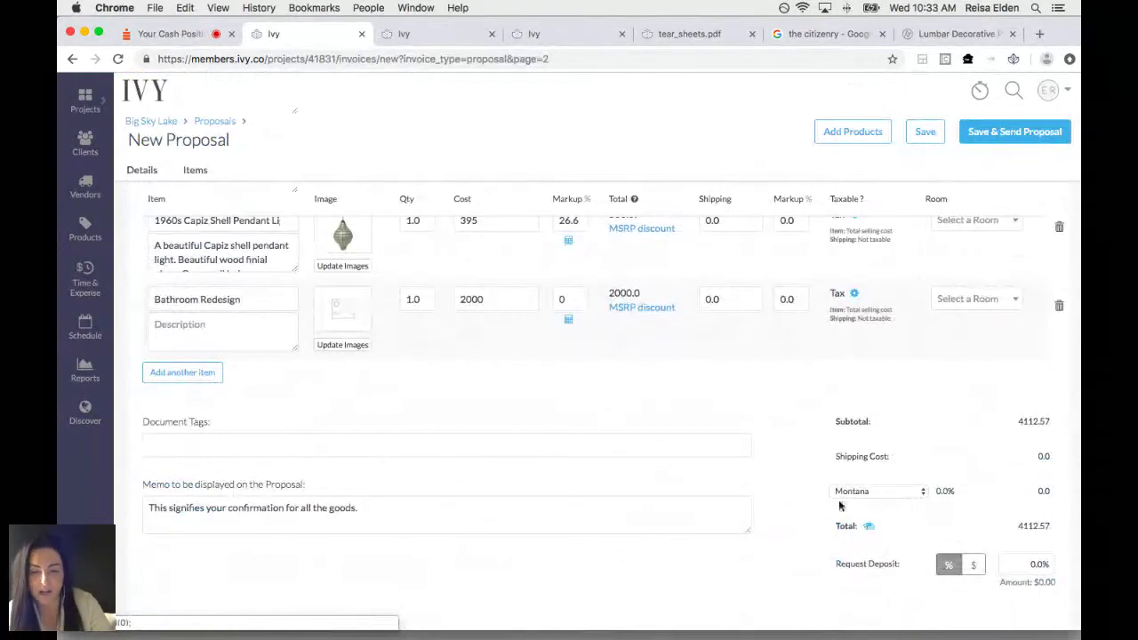
# Set the Bathroom Redesign item's markup to 40% and check the proposal's total breakdown.
pyautogui.moveTo(869, 542)
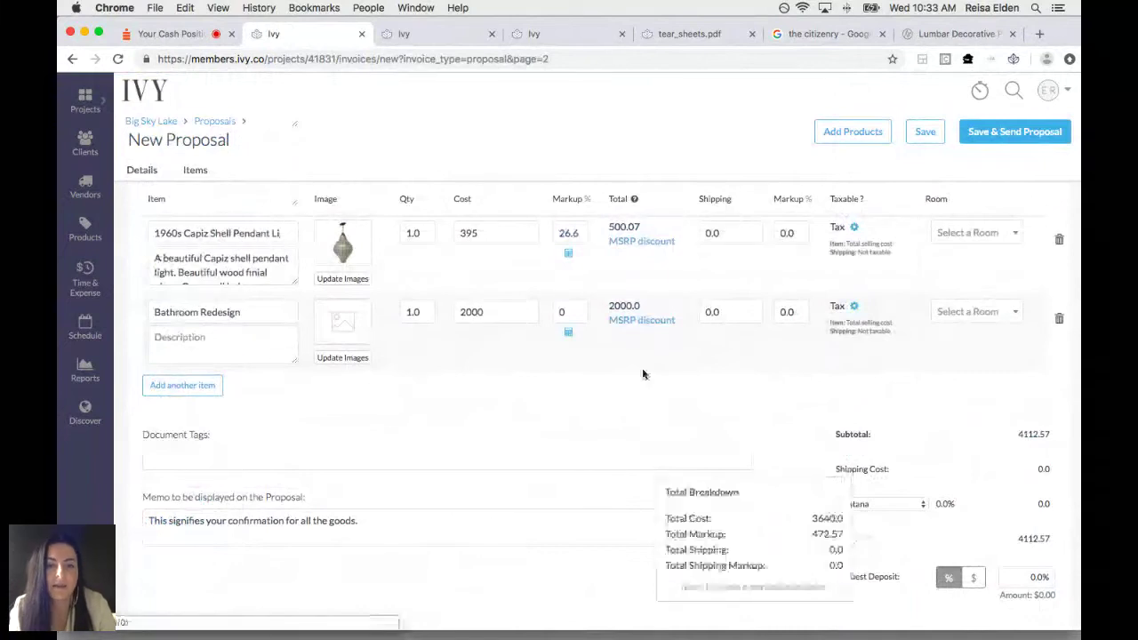
pyautogui.click(564, 312)
pyautogui.press('BackSpace')
pyautogui.write('40')
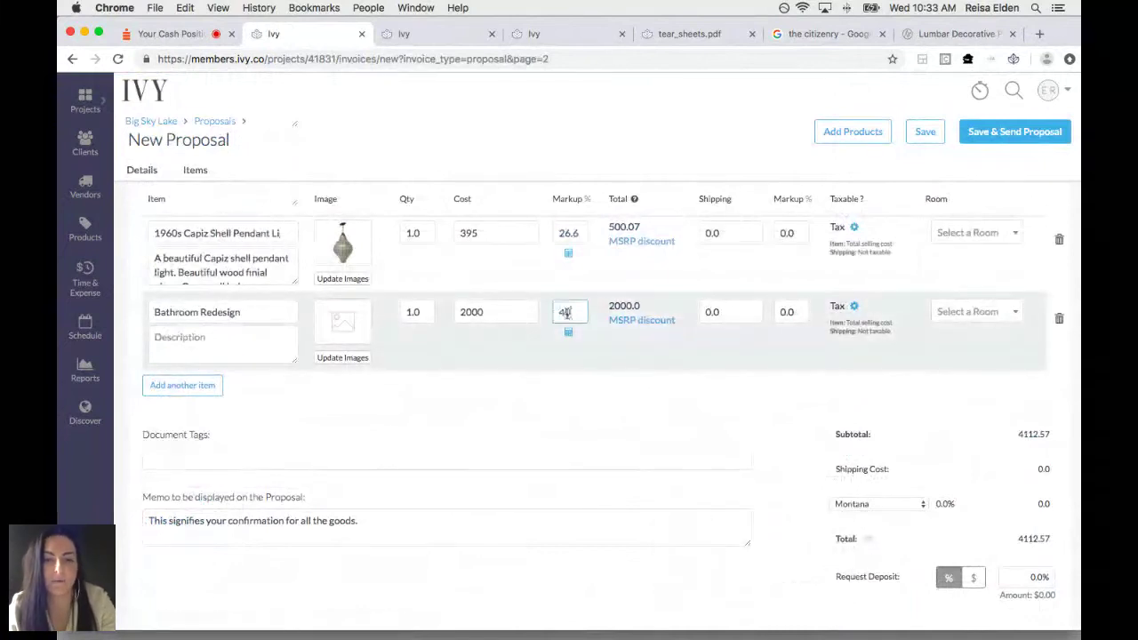
pyautogui.click(673, 491)
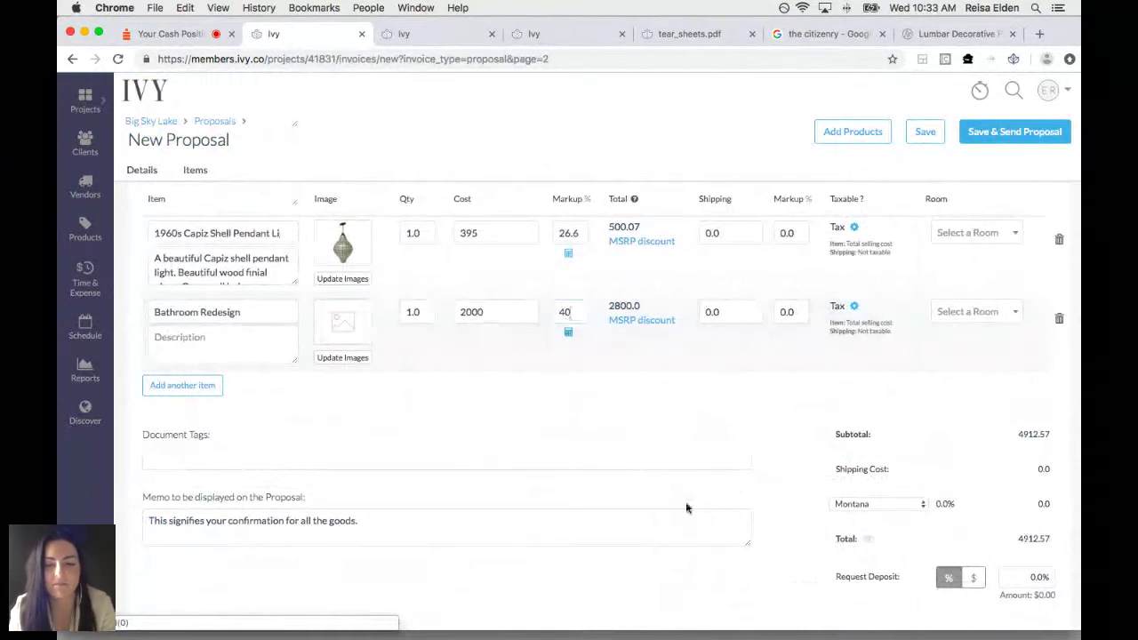
pyautogui.scroll(-1, 686, 507)
pyautogui.moveTo(862, 514)
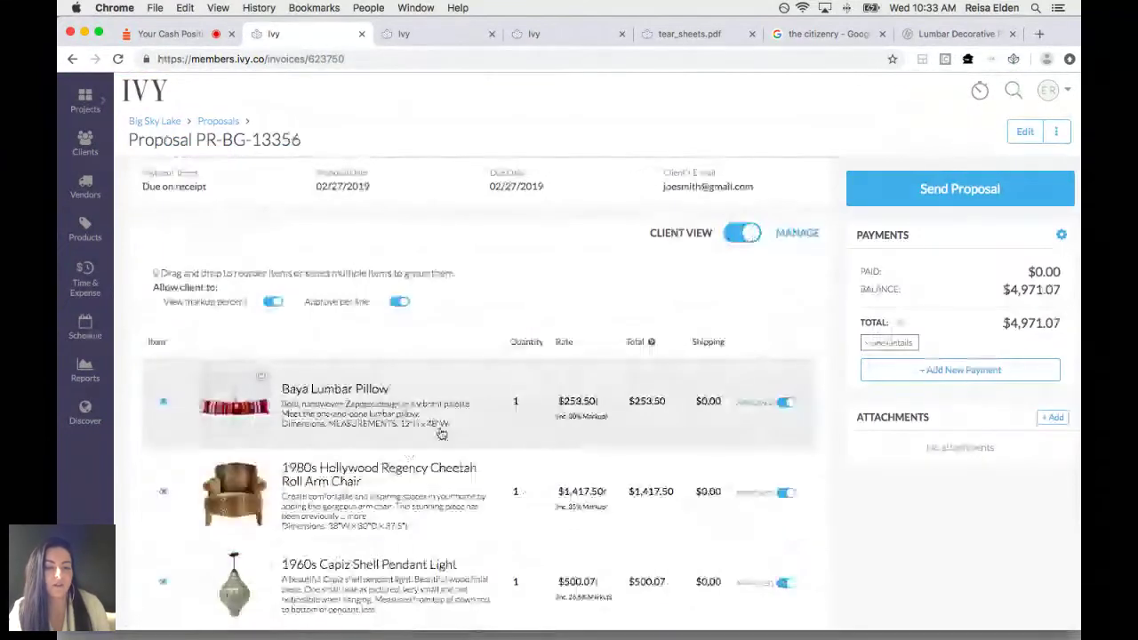
# Try to group the Baya Lumbar Pillow and the Cheetah Roll Arm Chair as one item, then cancel the grouping.
pyautogui.click(439, 432)
pyautogui.click(394, 495)
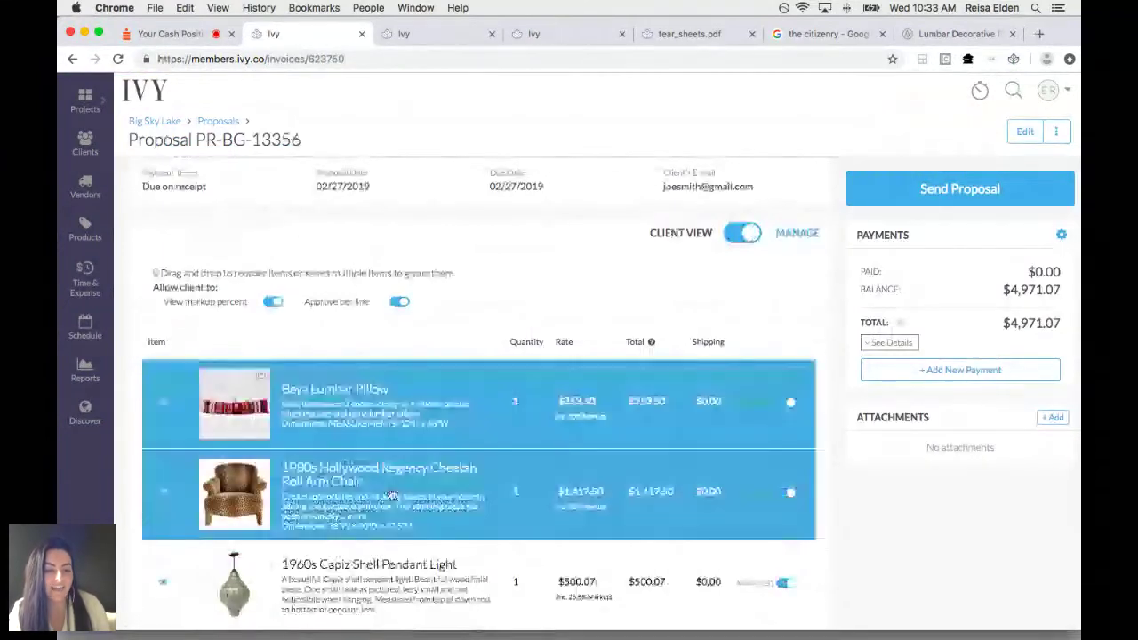
pyautogui.click(222, 588)
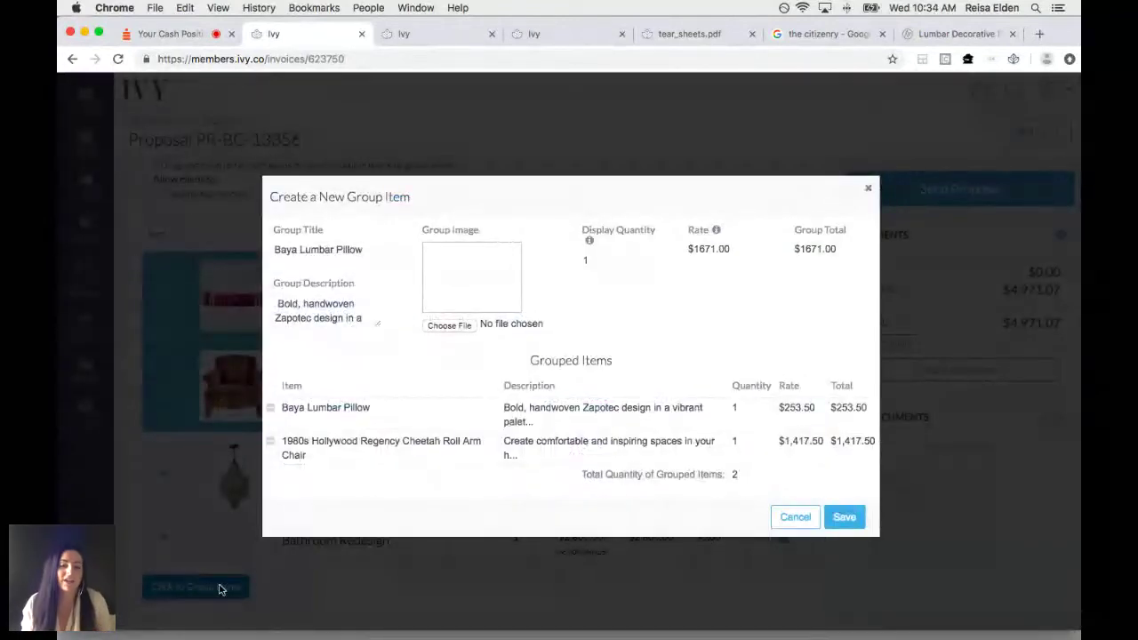
pyautogui.click(798, 519)
# Review the proposal's Attachments section and its header details.
pyautogui.moveTo(851, 418); pyautogui.dragTo(947, 429)
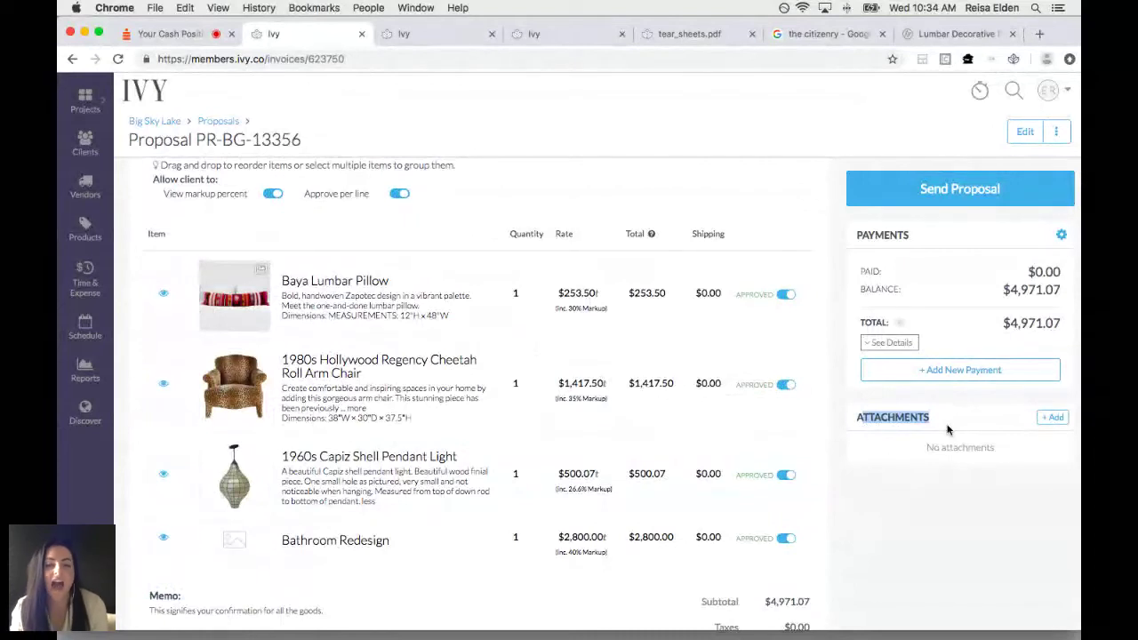
pyautogui.scroll(5, 665, 419)
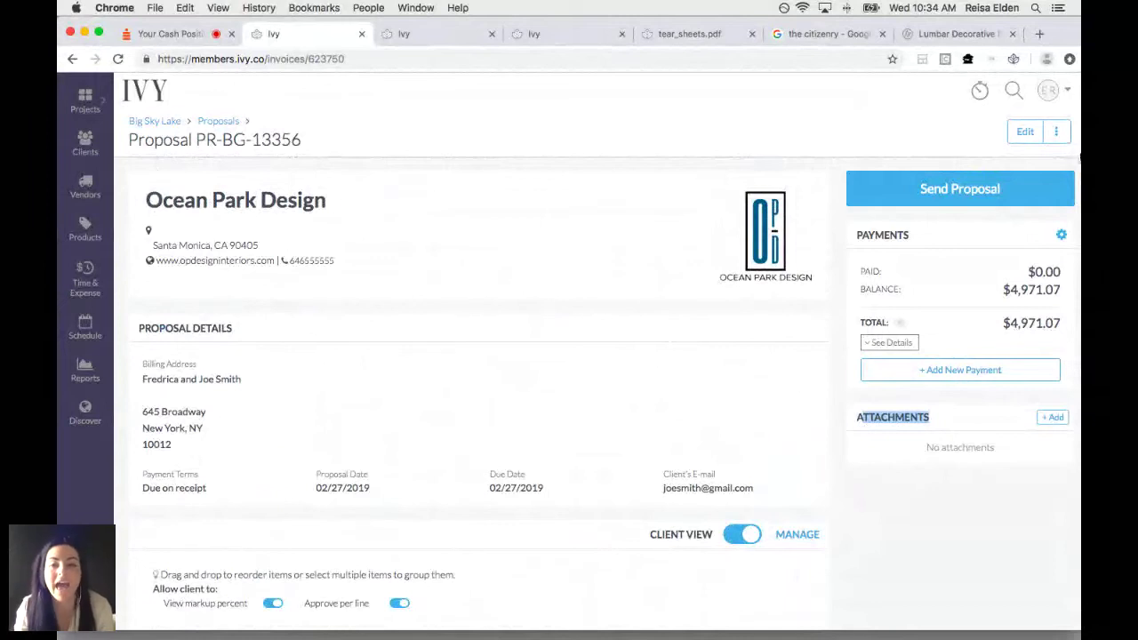
# Generate purchase orders from the Big Sky Lake proposal, keeping The Citizenry and Chairish as the associated item vendors.
pyautogui.click(1056, 133)
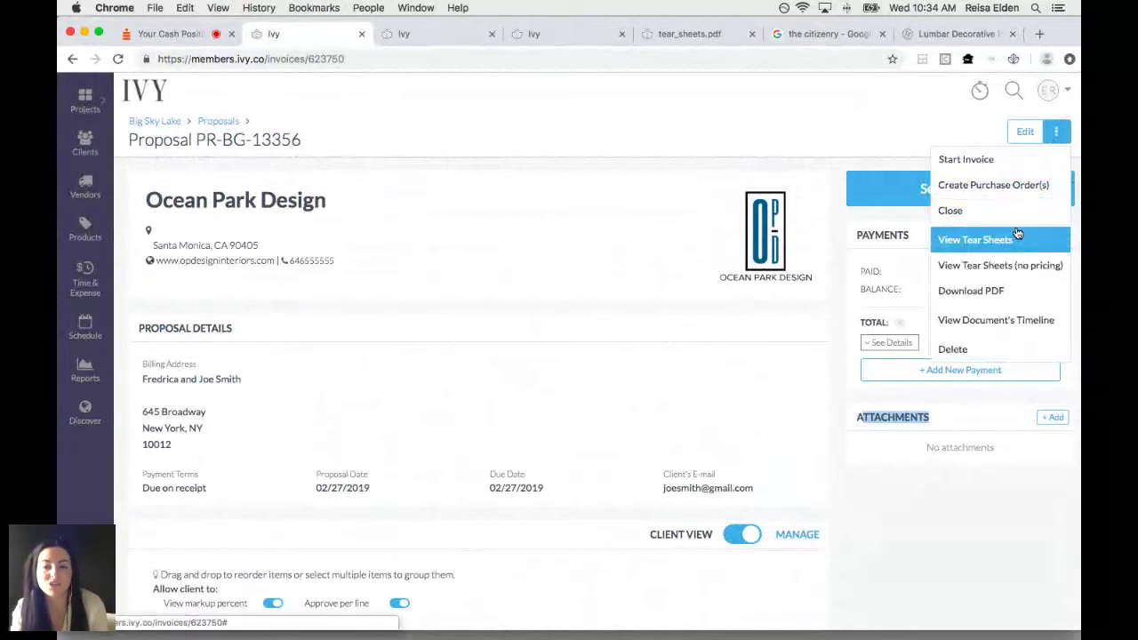
pyautogui.click(1011, 198)
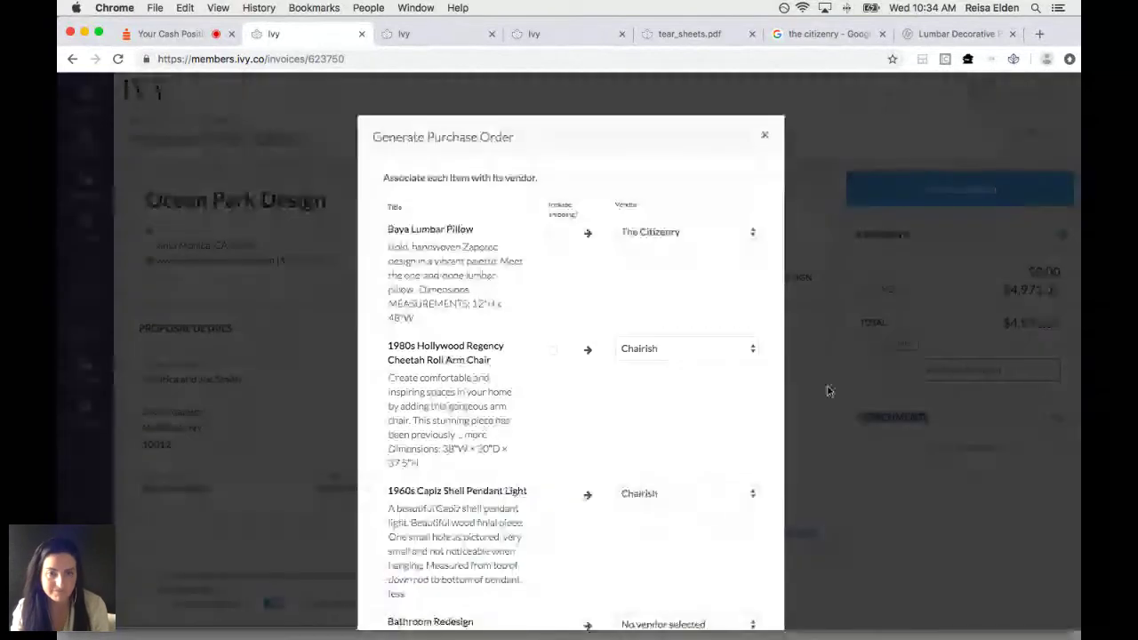
pyautogui.scroll(-3, 622, 472)
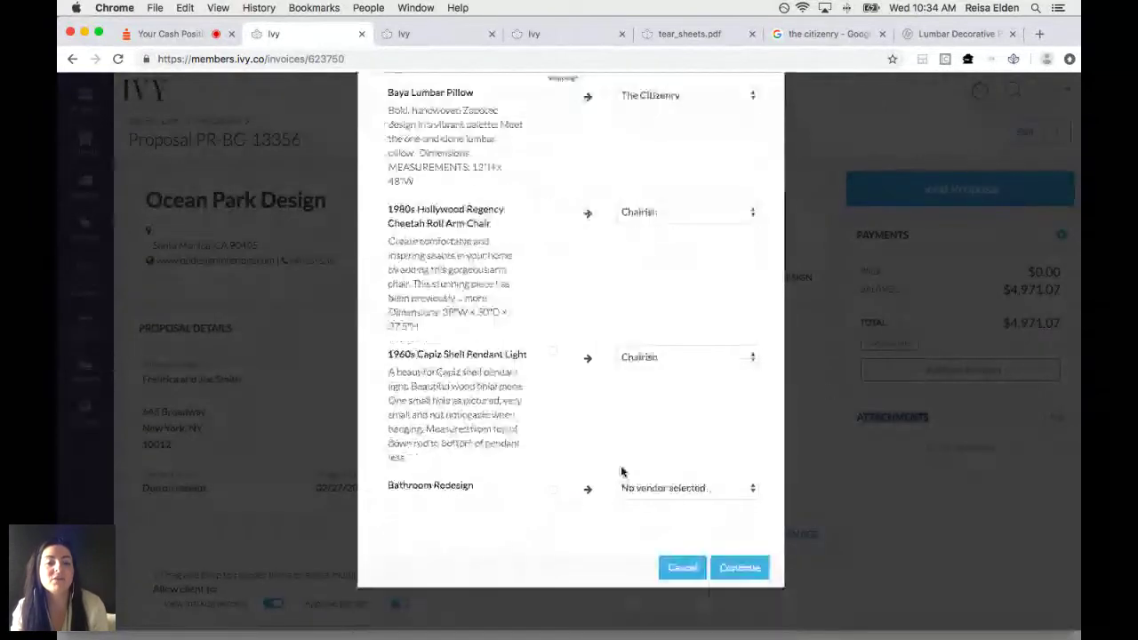
pyautogui.click(737, 571)
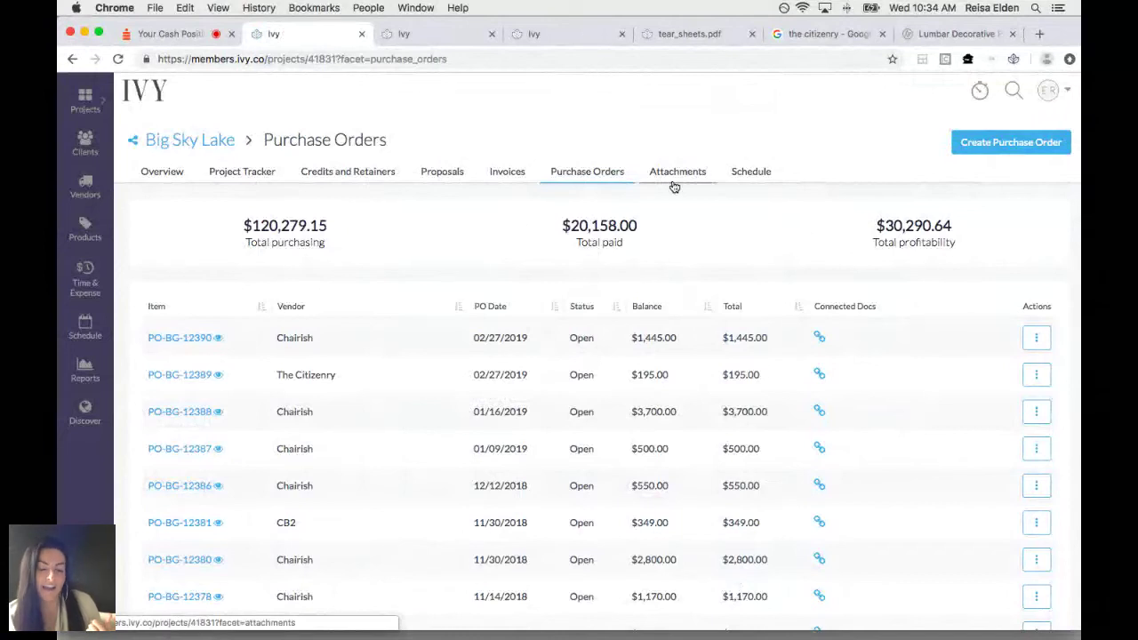
# View the Big Sky Lake project's schedule and check whose to-do items it can be filtered by.
pyautogui.click(736, 178)
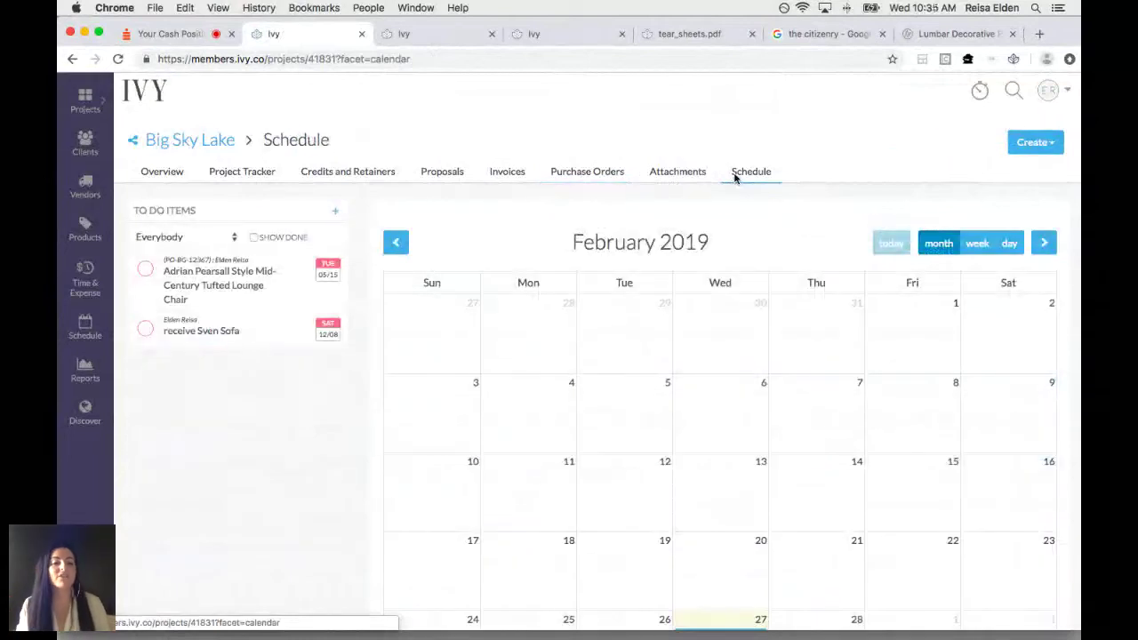
pyautogui.click(220, 238)
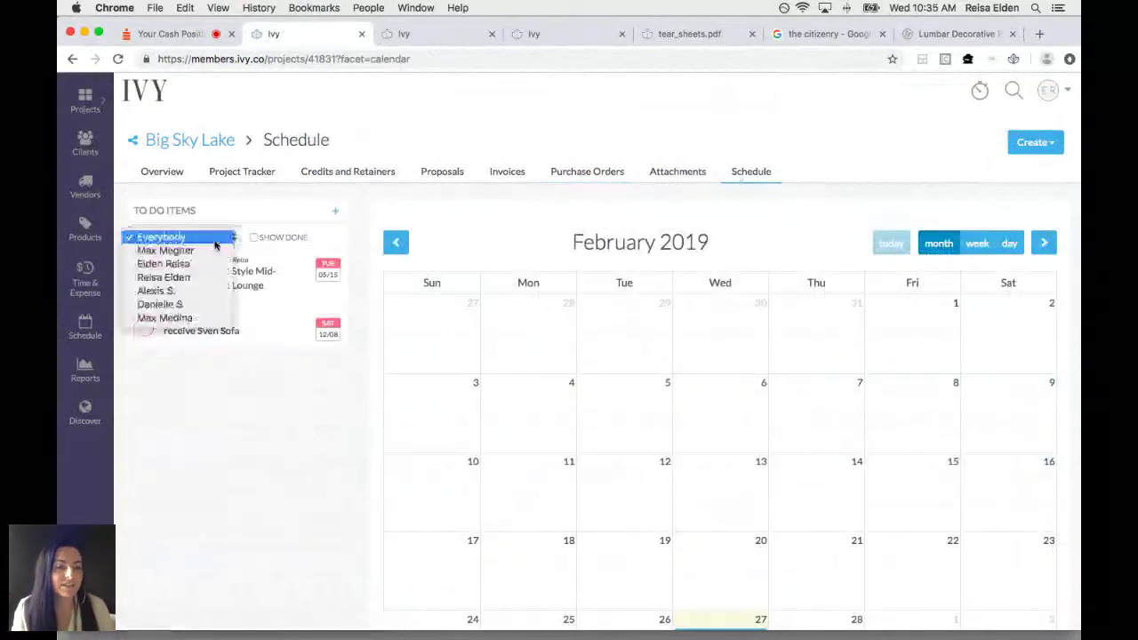
# Review the Project Tracker with its export options, and view the product library.
pyautogui.click(227, 175)
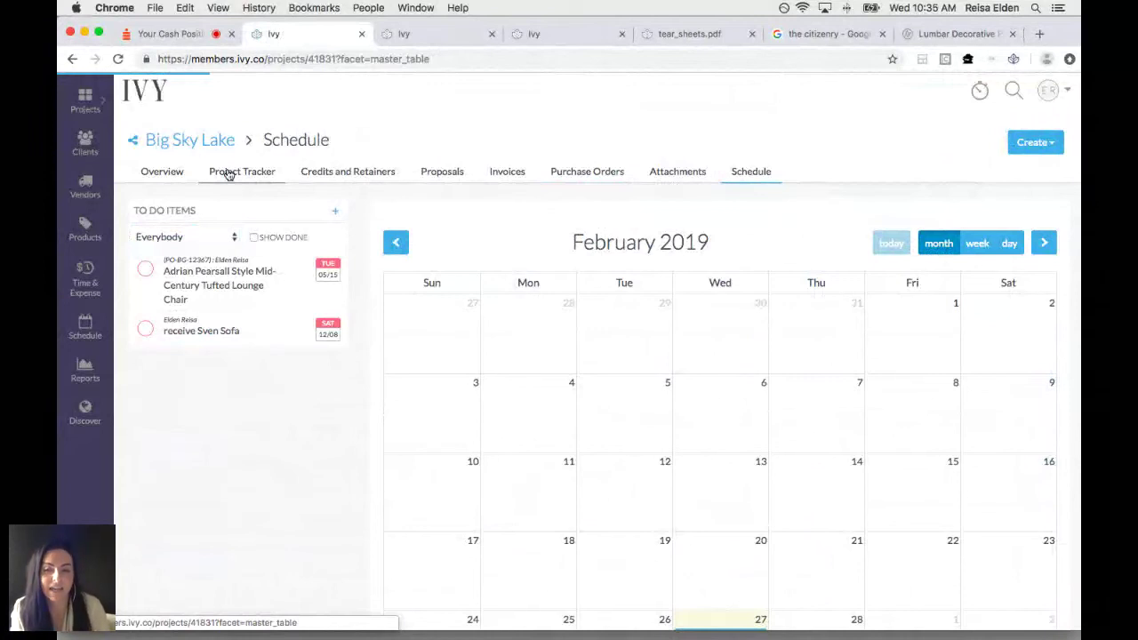
pyautogui.click(1058, 250)
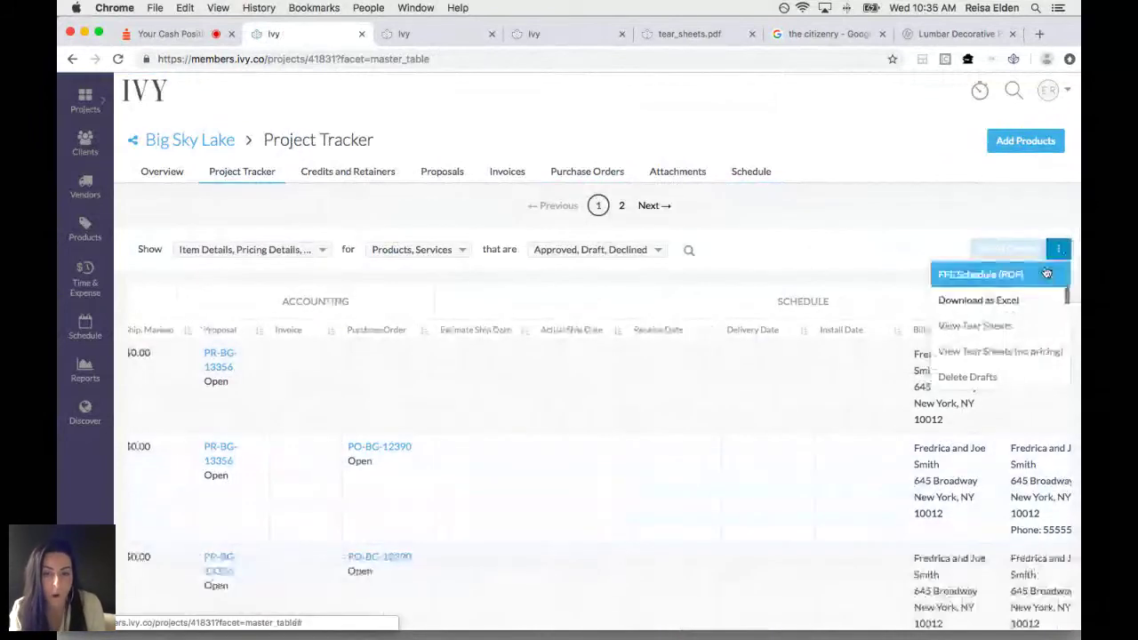
pyautogui.click(810, 410)
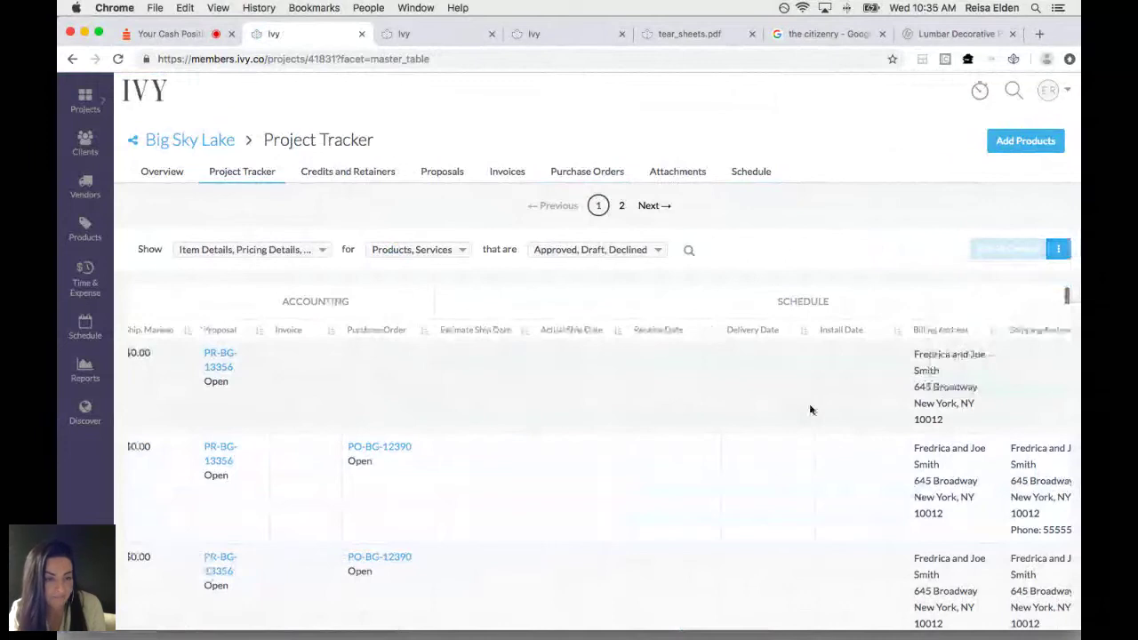
pyautogui.hscroll(-7, 809, 409)
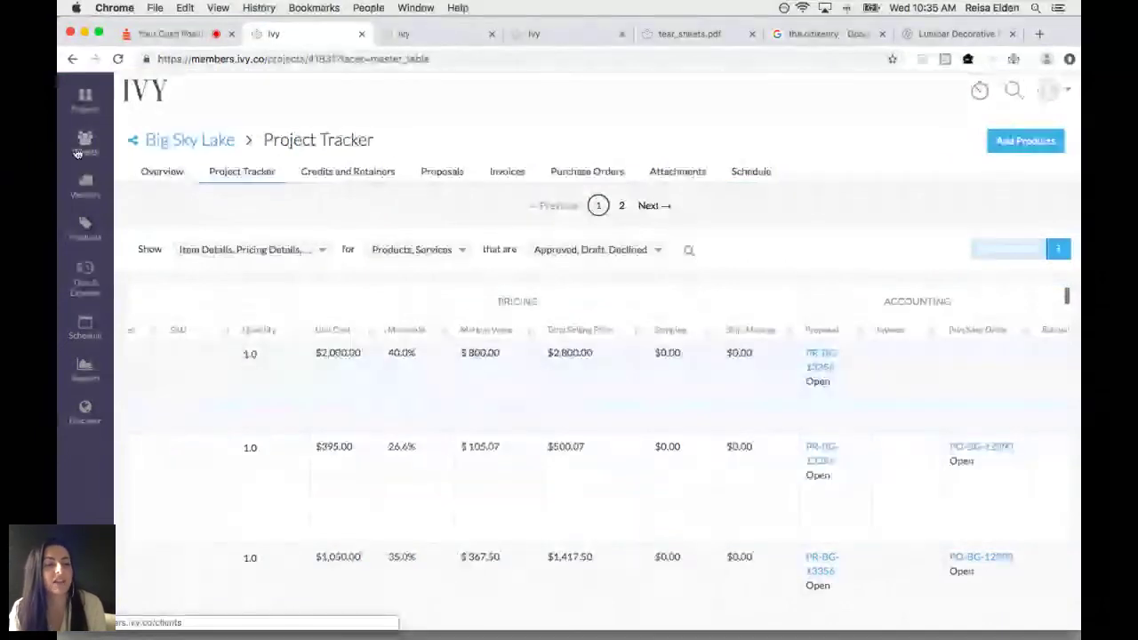
pyautogui.click(86, 221)
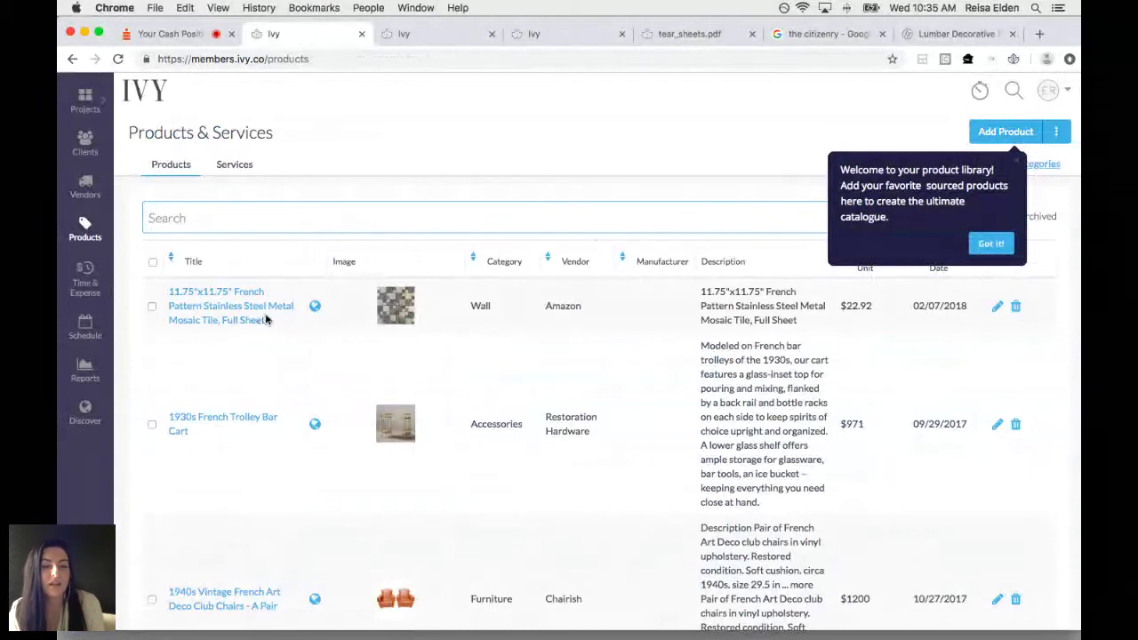
# Check which report types can be generated and which resources the account offers, such as Industry Webinars.
pyautogui.click(106, 377)
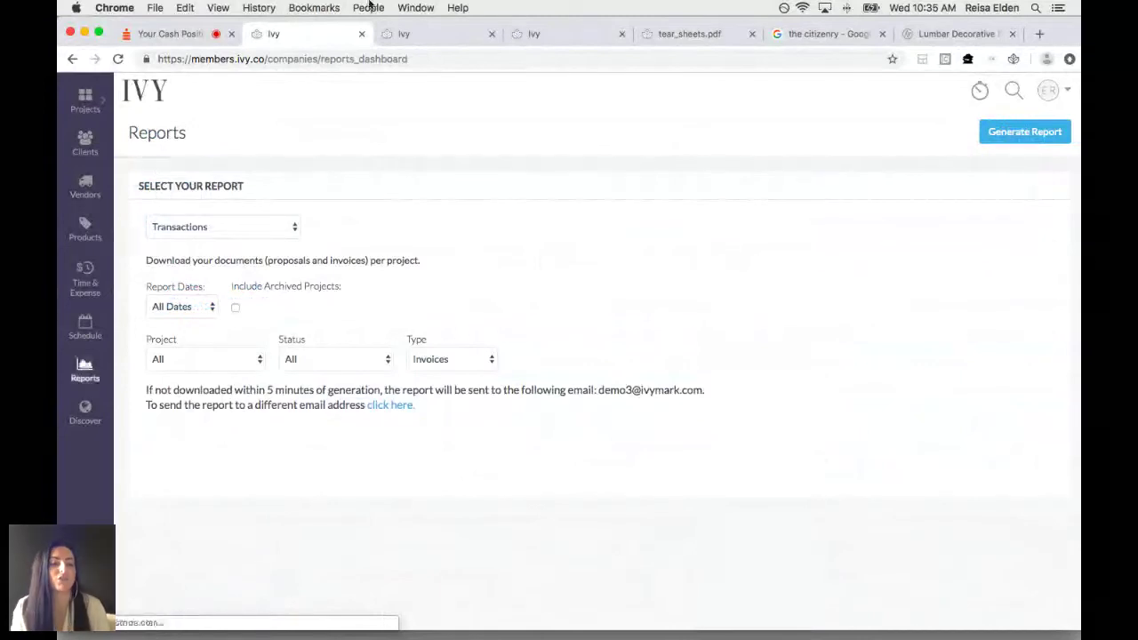
pyautogui.click(225, 228)
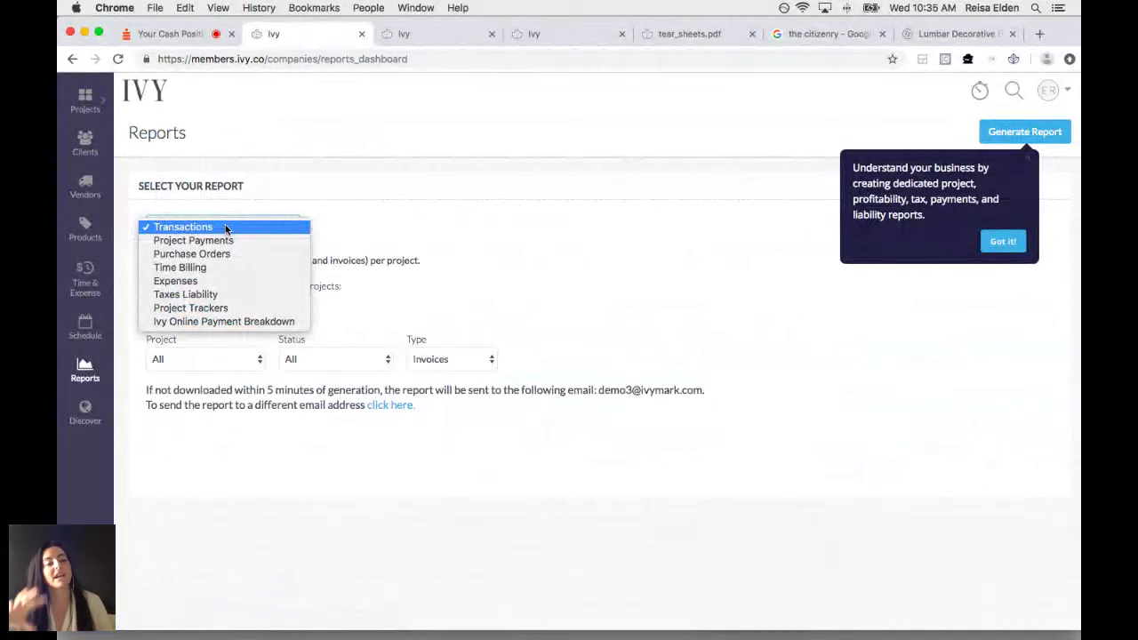
pyautogui.click(435, 264)
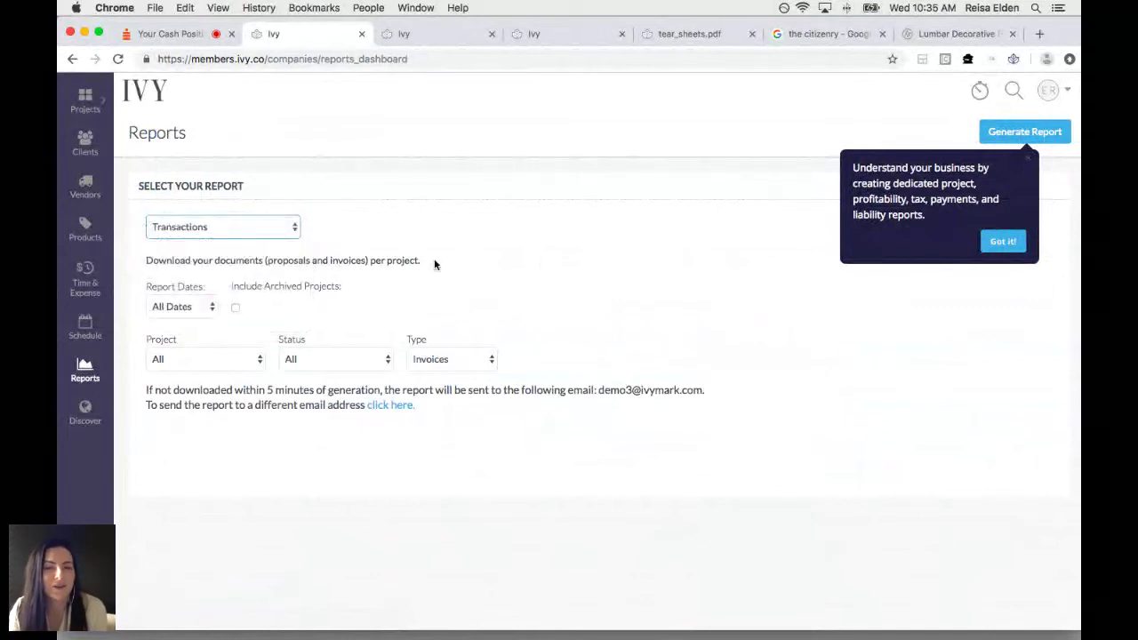
pyautogui.click(1064, 93)
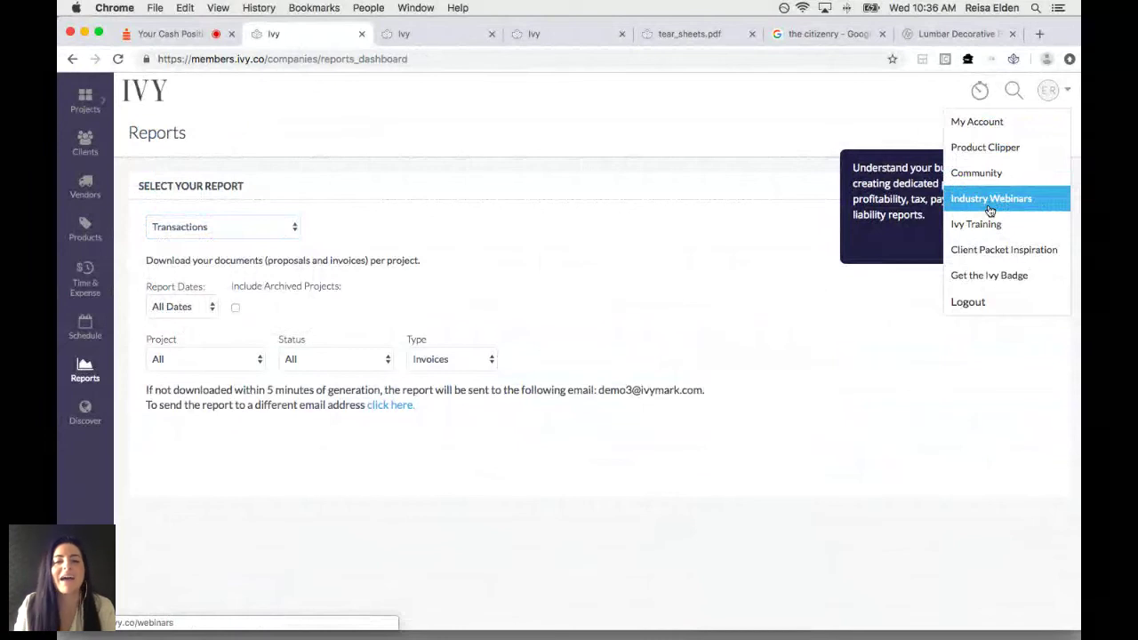
# View the Virtual Design Assistance profile among Discover's 3D-Rendering providers, and return to the company dashboard.
pyautogui.click(83, 409)
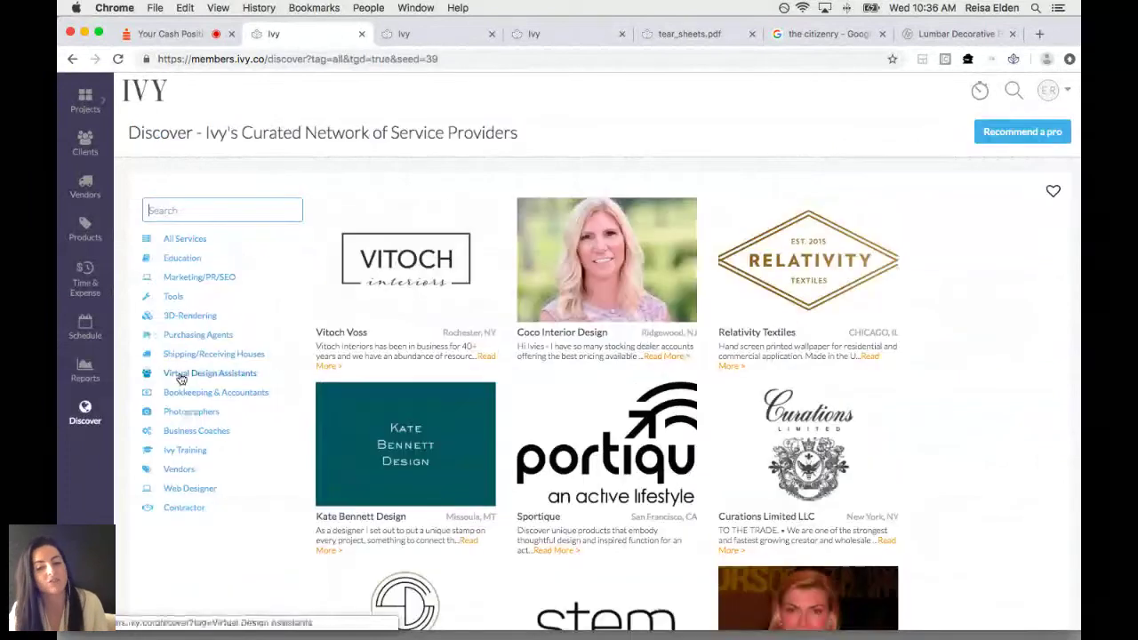
pyautogui.click(185, 318)
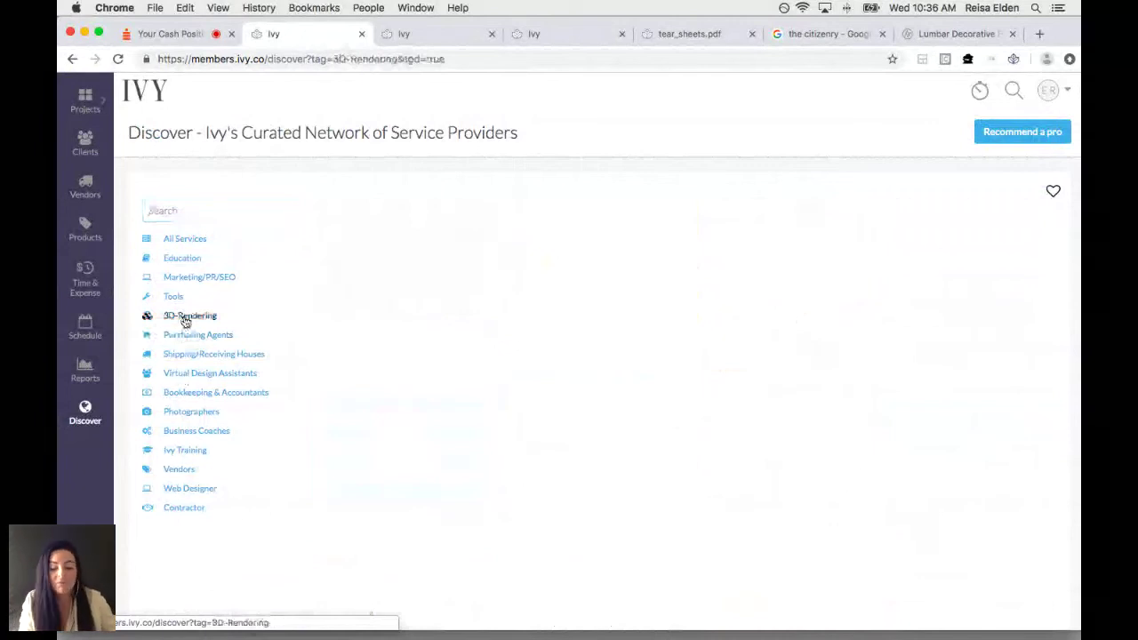
pyautogui.click(569, 467)
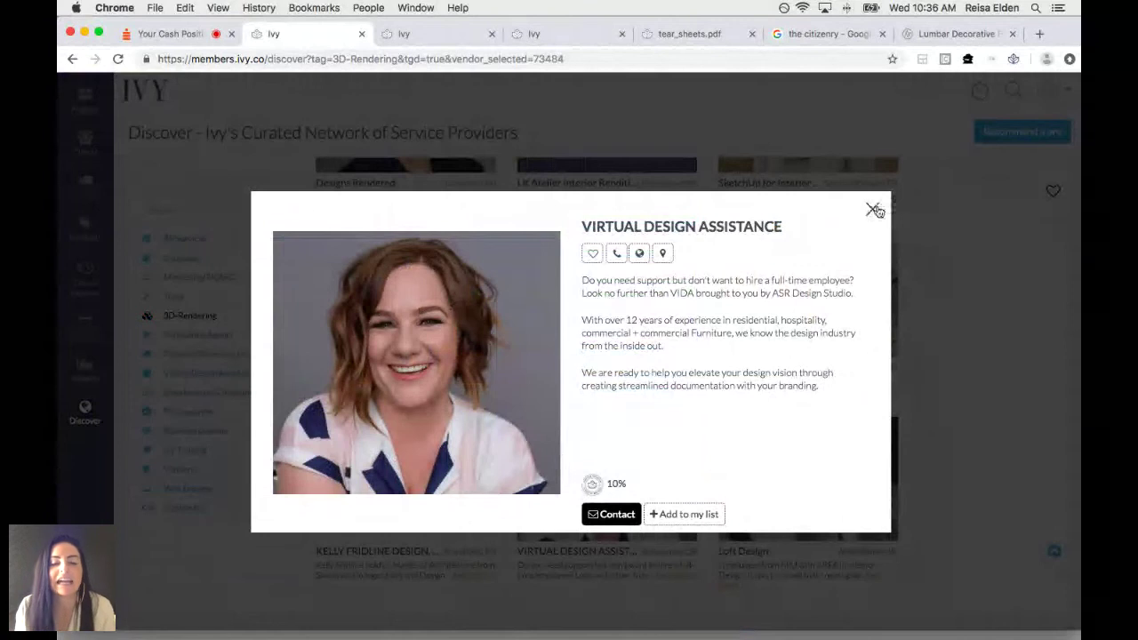
pyautogui.click(134, 92)
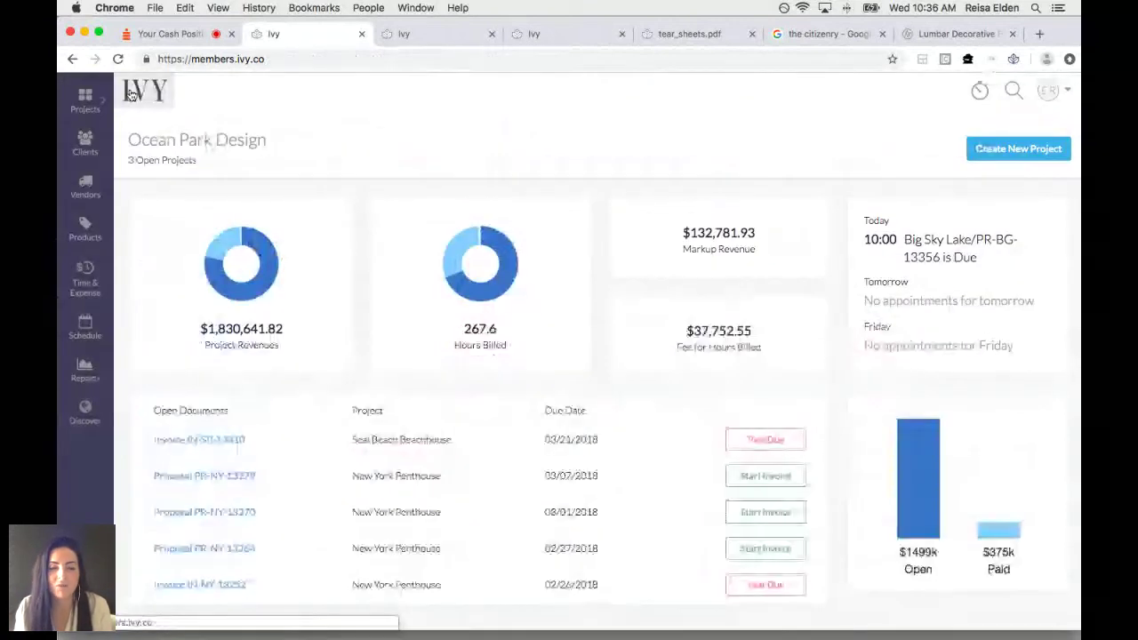